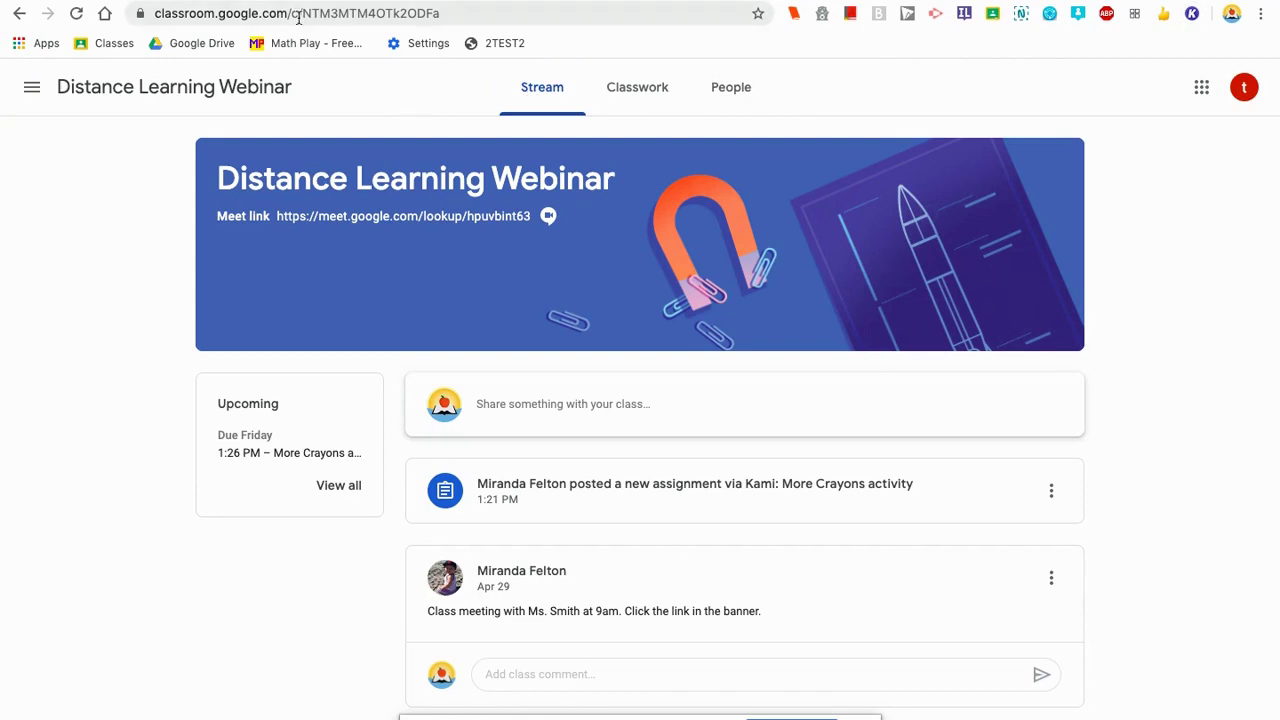
Search Google in a new tab for 'chrome web store' and open the Chrome Web Store result.
{"action": "key", "text": "ctrl+t"}
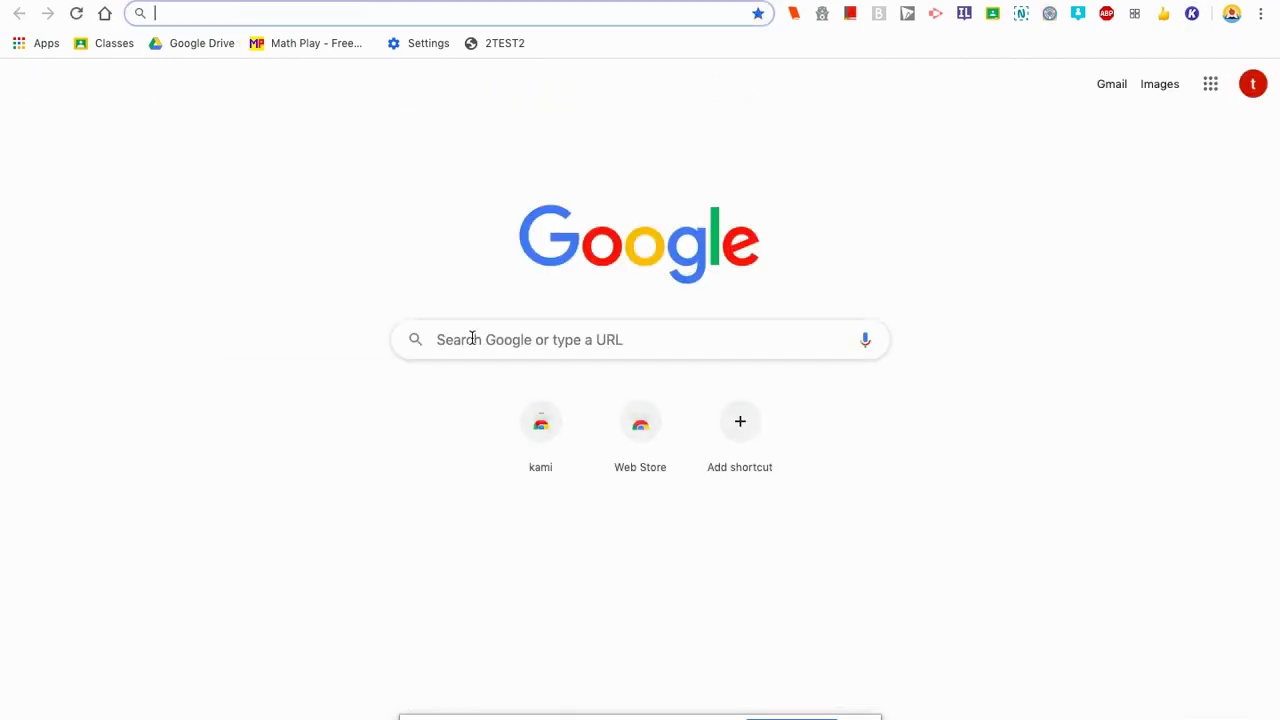
{"action": "left_click", "coordinate": [472, 338]}
{"action": "type", "text": "chrome webs"}
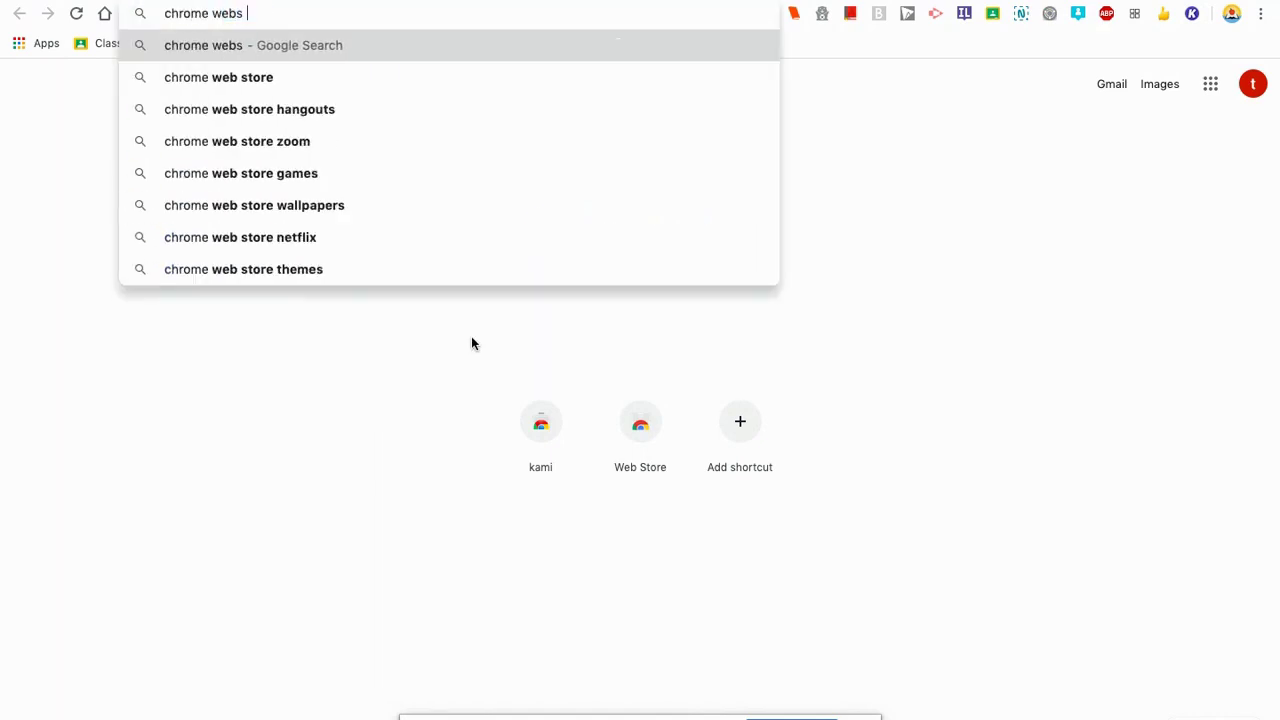
{"action": "key", "text": "BackSpace"}
{"action": "key", "text": "BackSpace"}
{"action": "type", "text": "stor"}
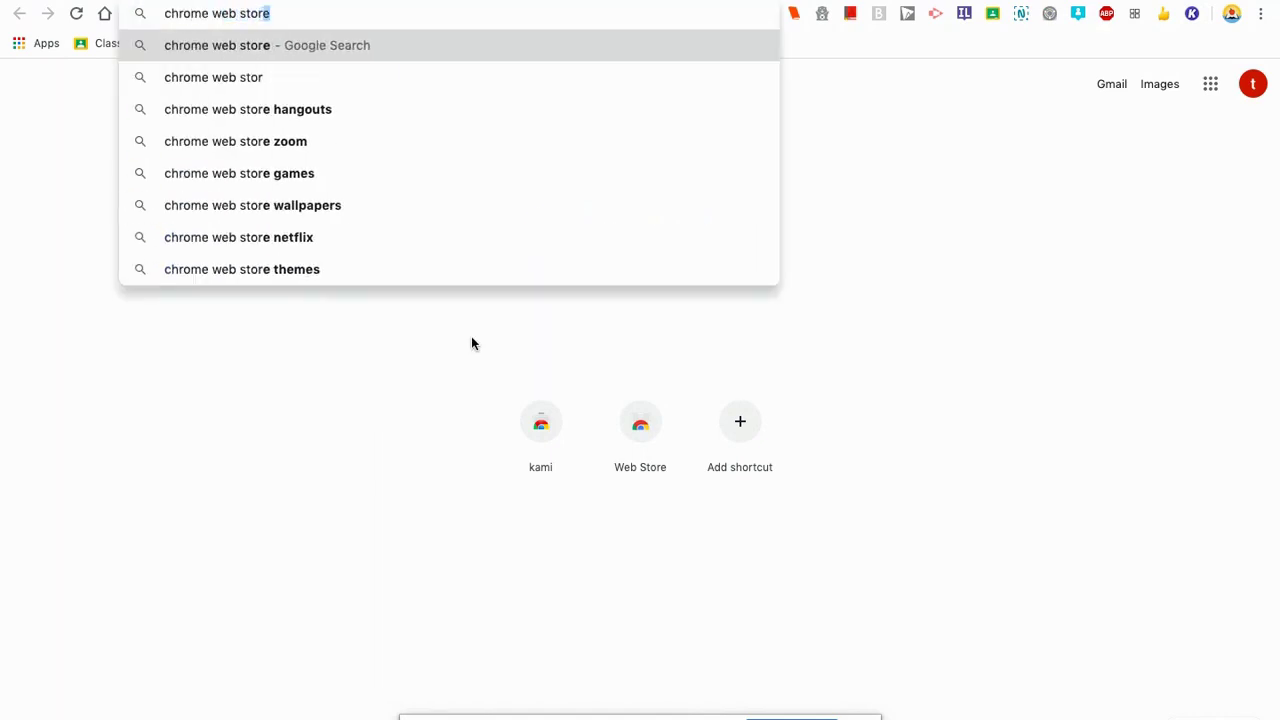
{"action": "key", "text": "Return"}
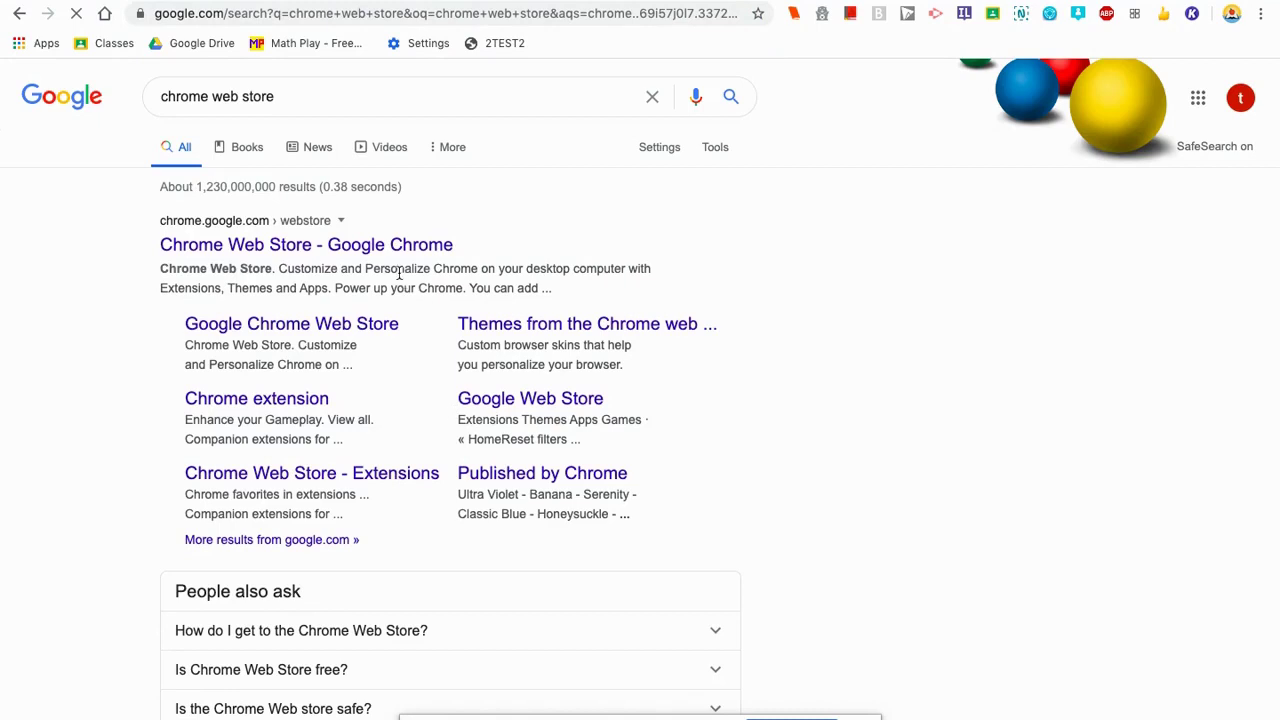
{"action": "left_click", "coordinate": [297, 245]}
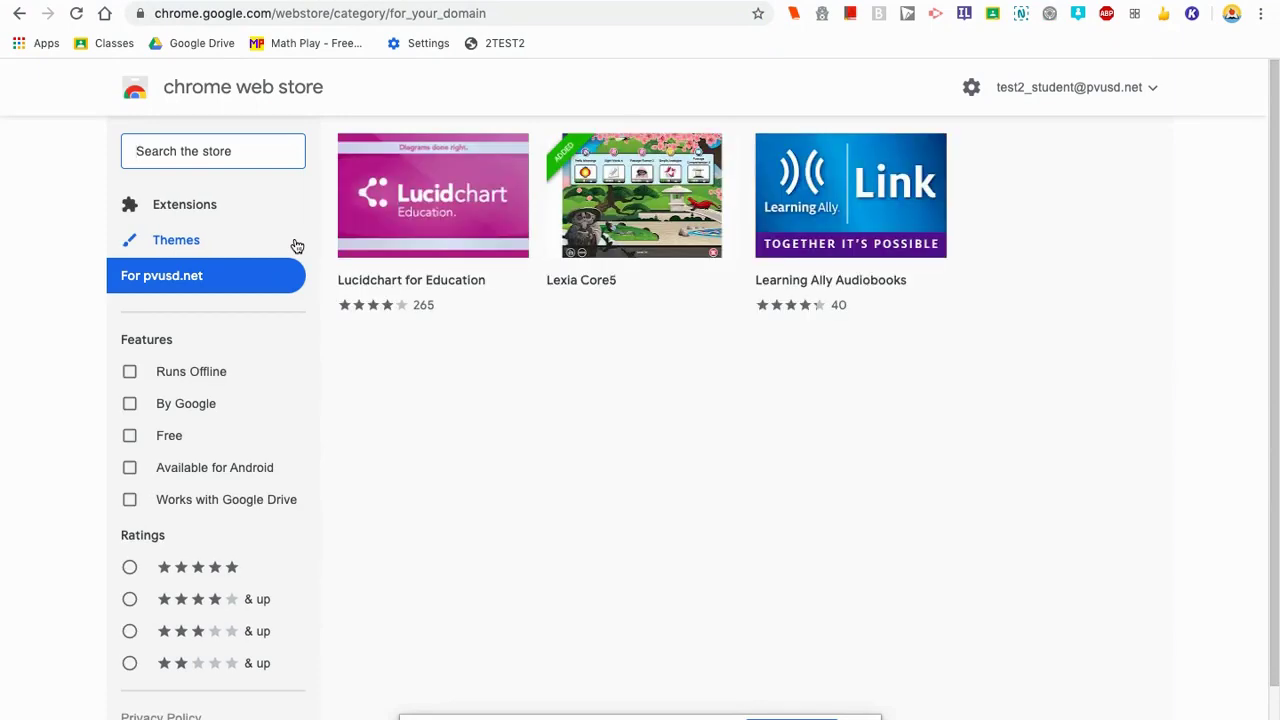
Search the Chrome Web Store for 'kami' to see the Kami extension results.
{"action": "left_click", "coordinate": [214, 153]}
{"action": "type", "text": "kami"}
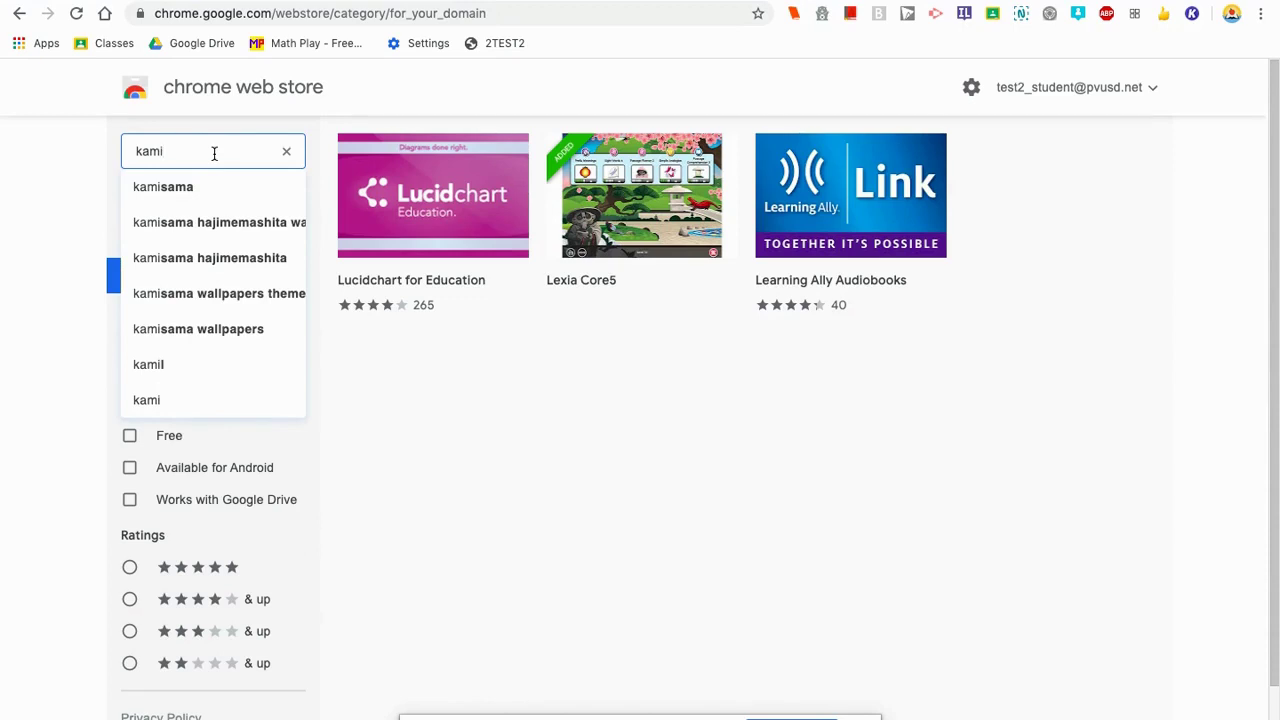
{"action": "key", "text": "Return"}
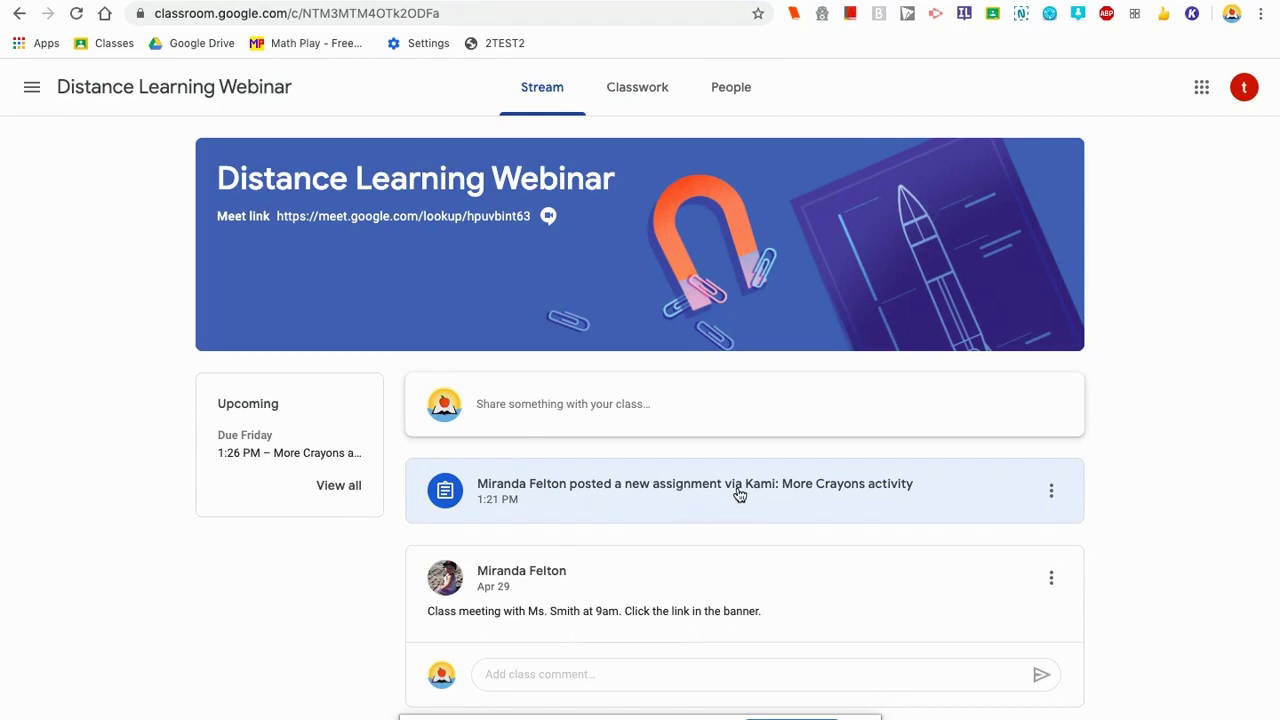
Go to the class's Classwork page and expand the More Crayons activity.
{"action": "left_click", "coordinate": [645, 88]}
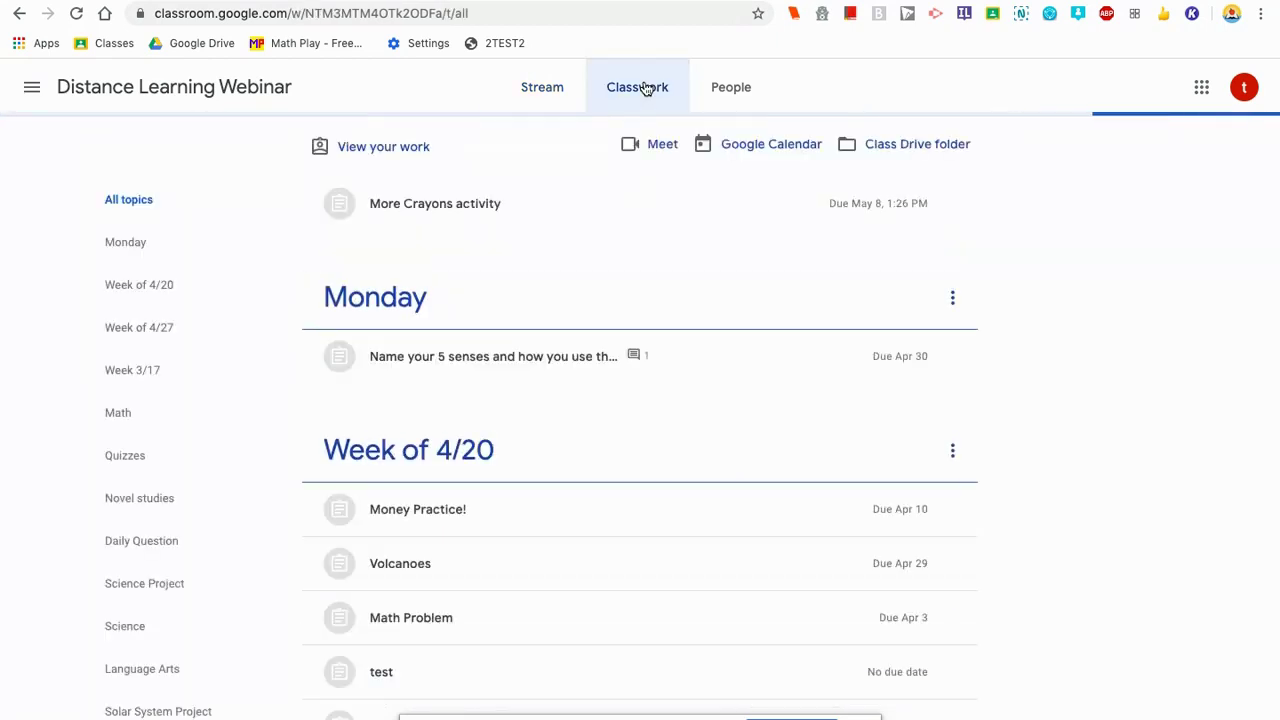
{"action": "left_click", "coordinate": [450, 205]}
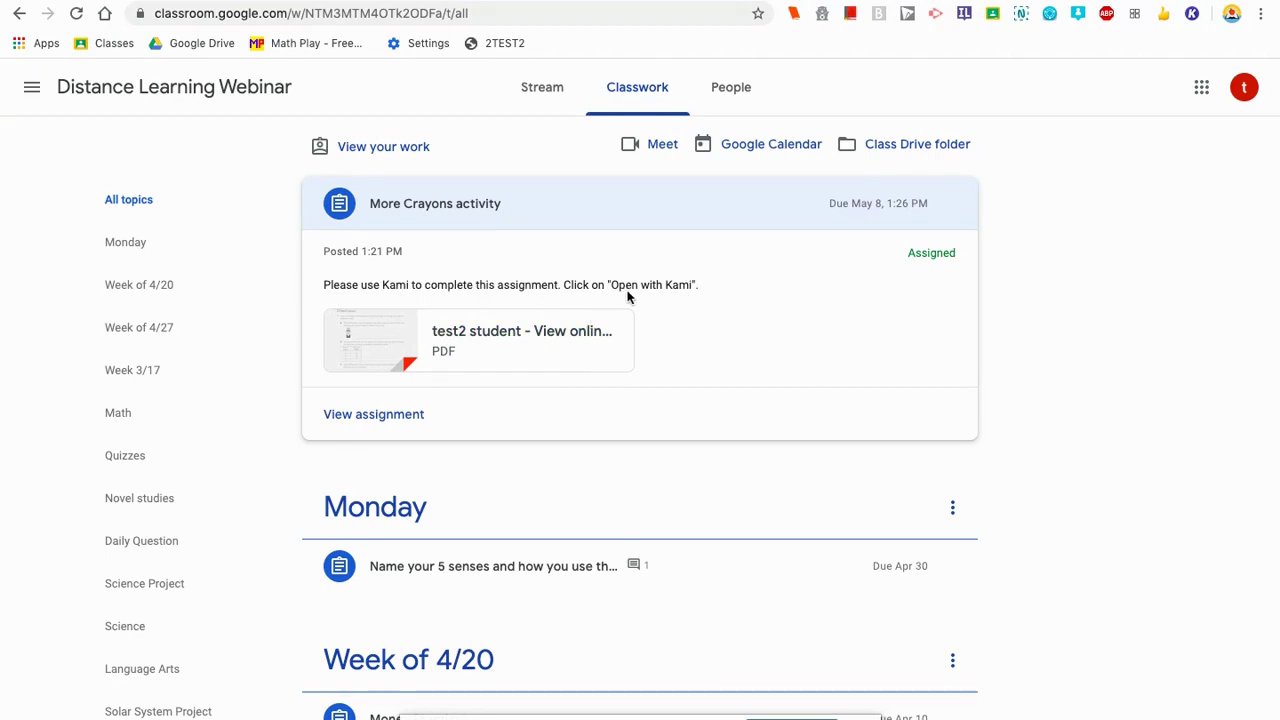
Preview the More Crayons worksheet PDF and open it with Kami.
{"action": "left_click", "coordinate": [564, 340]}
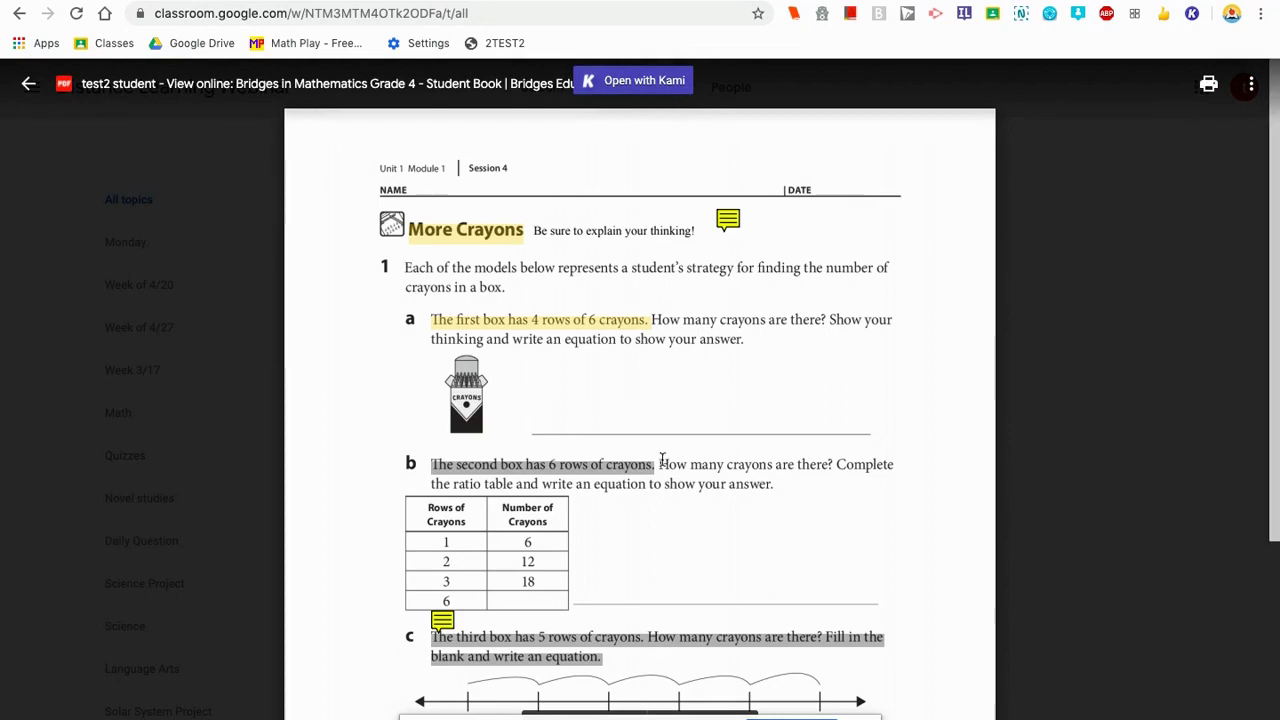
{"action": "left_click", "coordinate": [645, 82]}
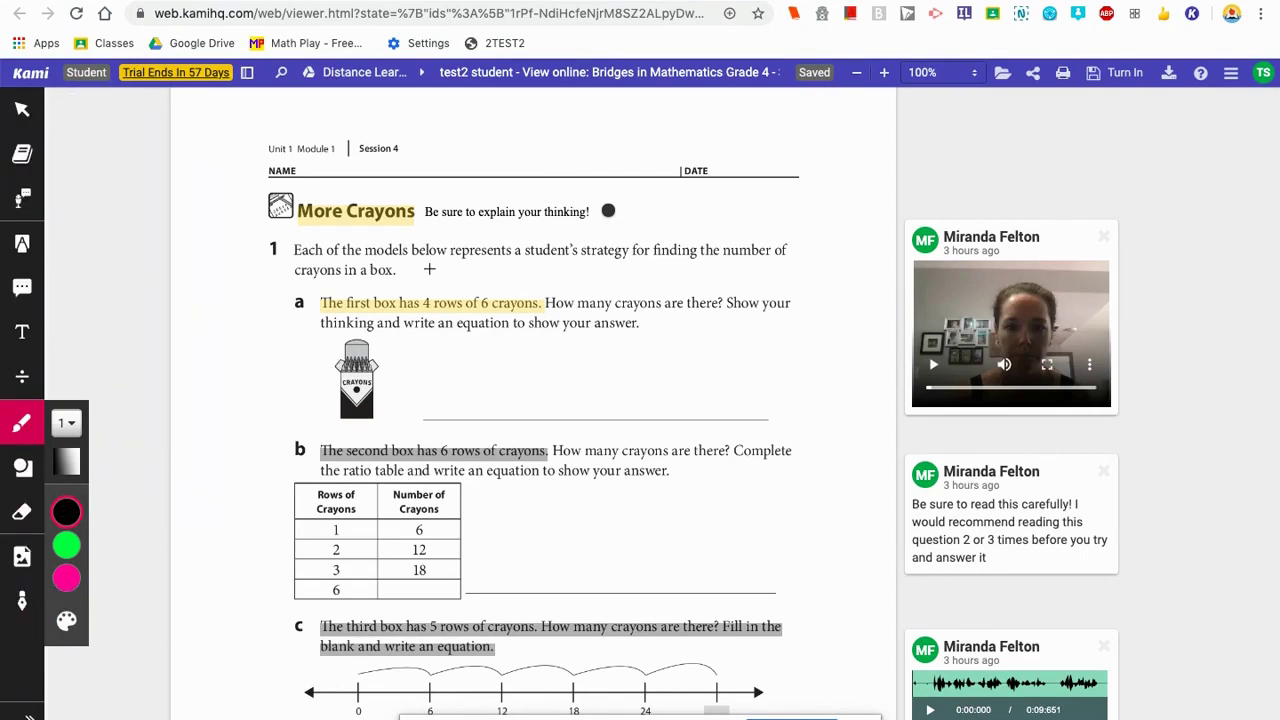
Bring up the teacher's video comment and the written 'read carefully' comment.
{"action": "left_click", "coordinate": [1041, 272]}
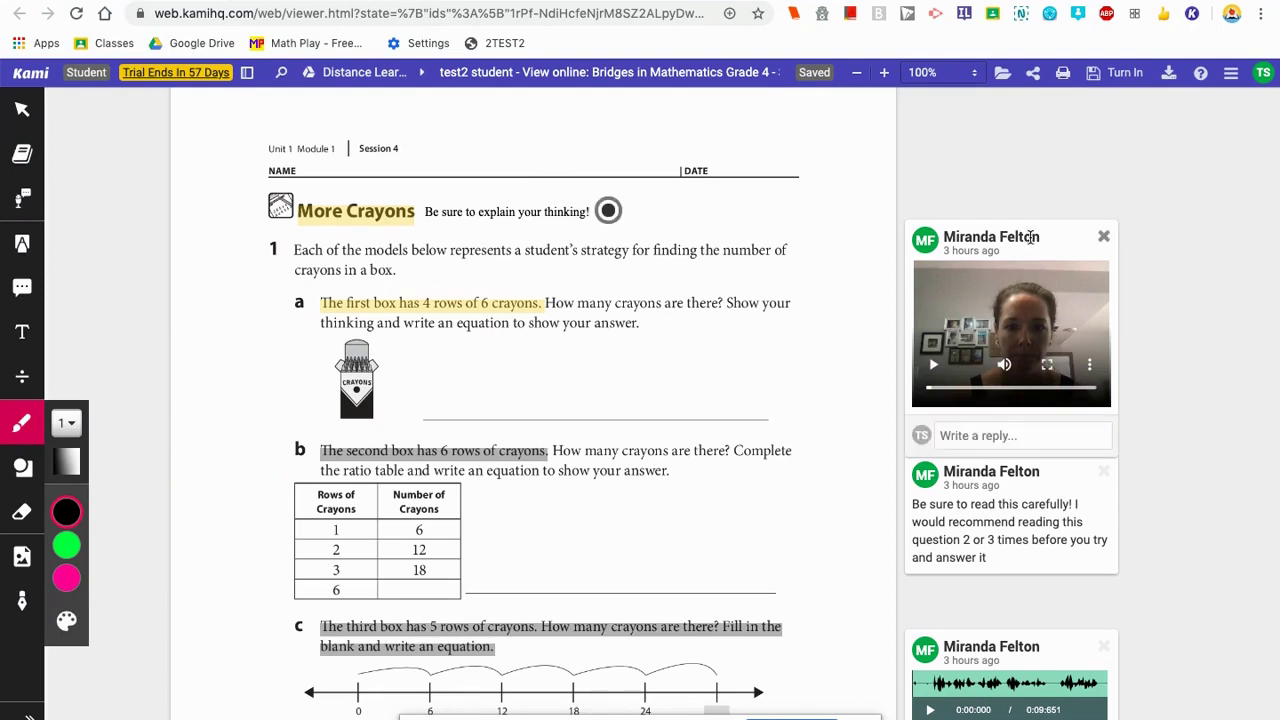
{"action": "left_click", "coordinate": [1024, 490]}
{"action": "left_click", "coordinate": [1040, 605]}
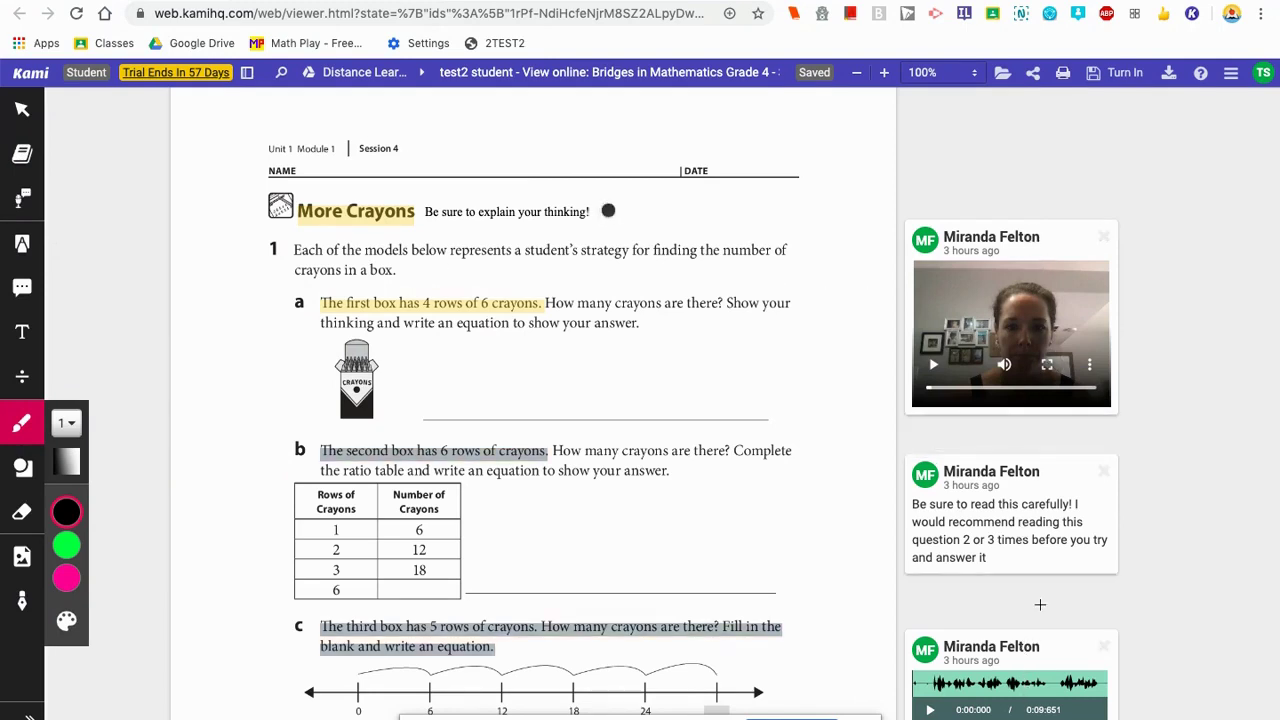
{"action": "left_click", "coordinate": [1062, 361]}
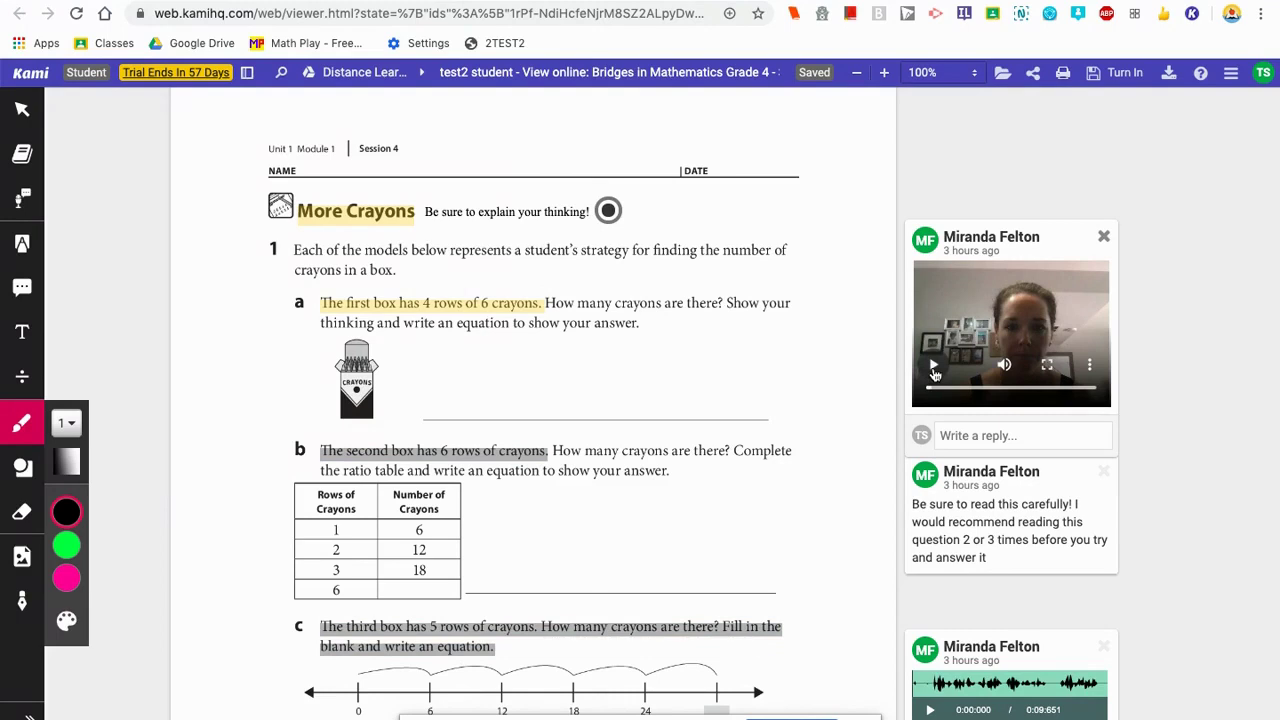
{"action": "scroll", "coordinate": [960, 375], "scroll_direction": "down", "scroll_amount": 3}
{"action": "left_click", "coordinate": [985, 372]}
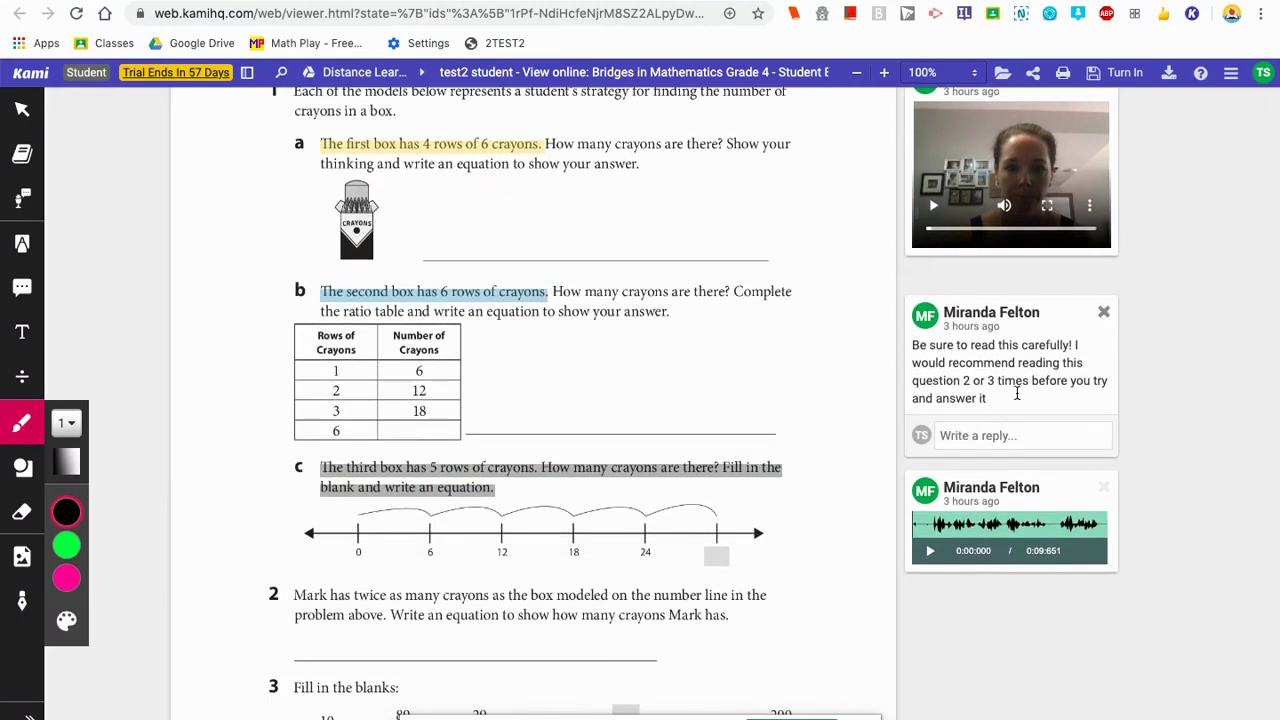
Play the teacher's voice comment for about two seconds, then pause it.
{"action": "scroll", "coordinate": [980, 420], "scroll_direction": "down", "scroll_amount": 2}
{"action": "left_click", "coordinate": [935, 442]}
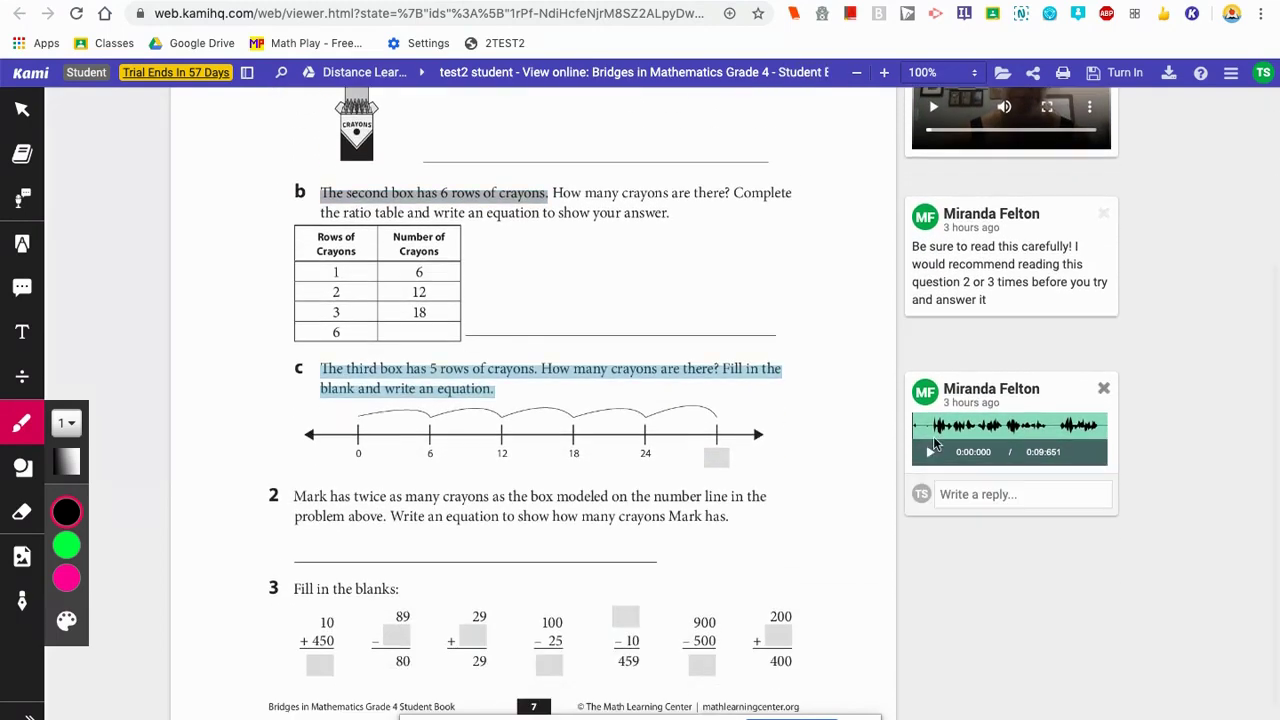
{"action": "left_click", "coordinate": [931, 457]}
{"action": "scroll", "coordinate": [929, 452], "scroll_direction": "down", "scroll_amount": 2}
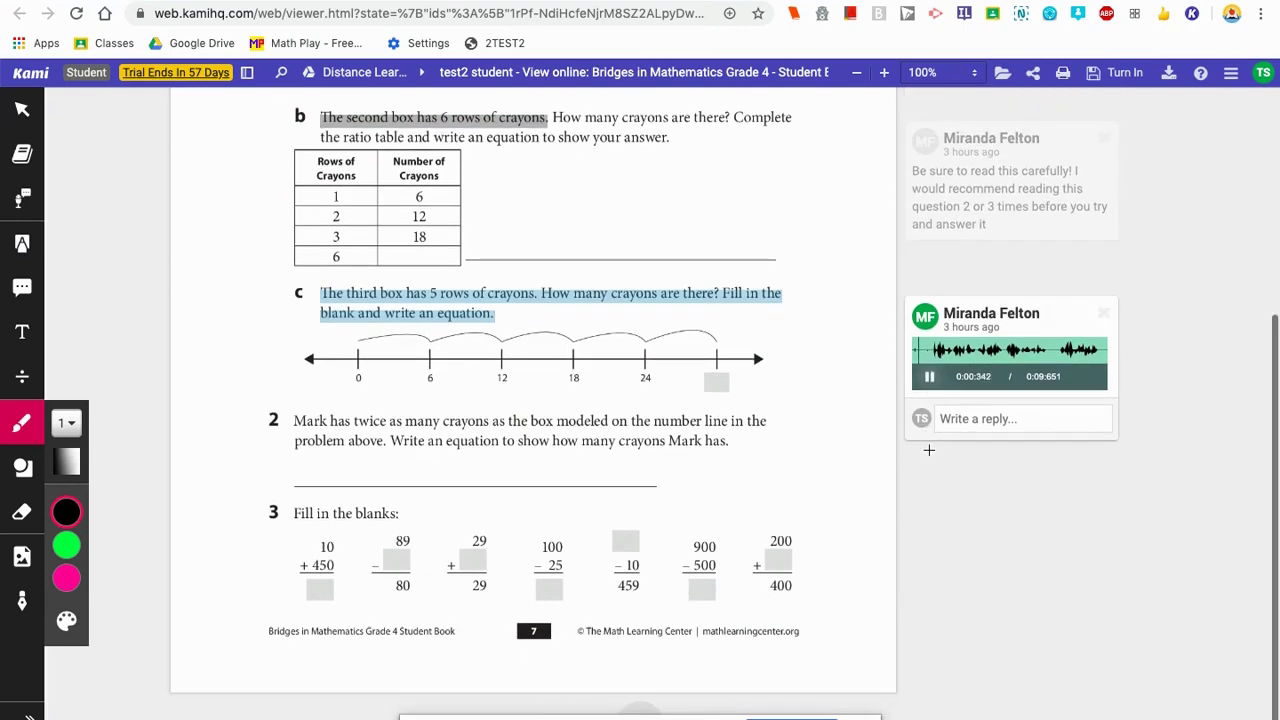
{"action": "left_click", "coordinate": [930, 380]}
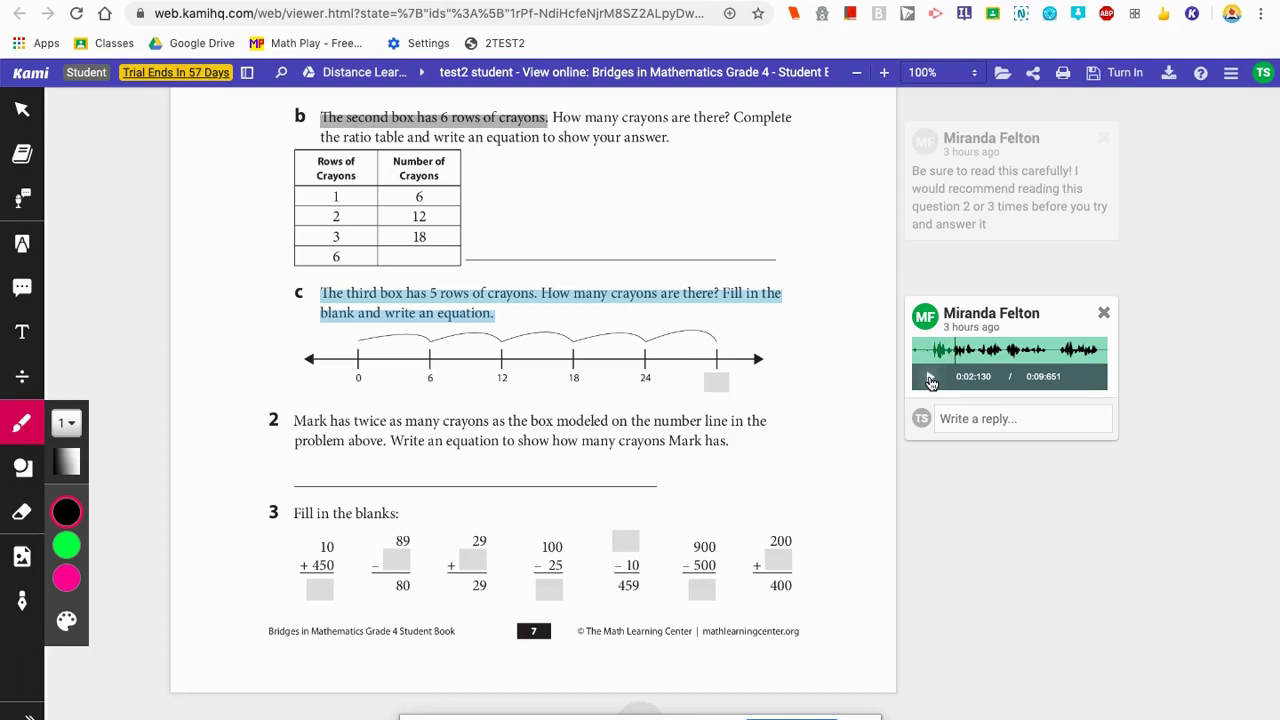
{"action": "scroll", "coordinate": [1013, 550], "scroll_direction": "up", "scroll_amount": 4}
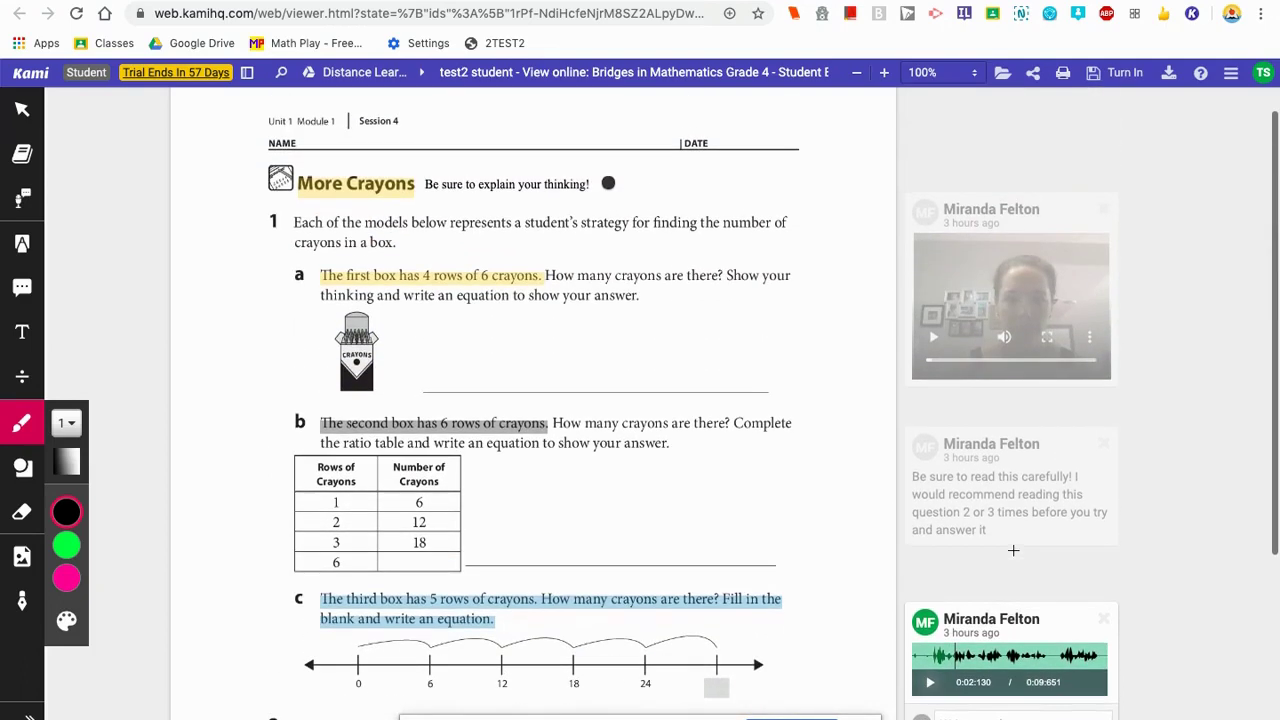
{"action": "scroll", "coordinate": [1013, 550], "scroll_direction": "up", "scroll_amount": 1}
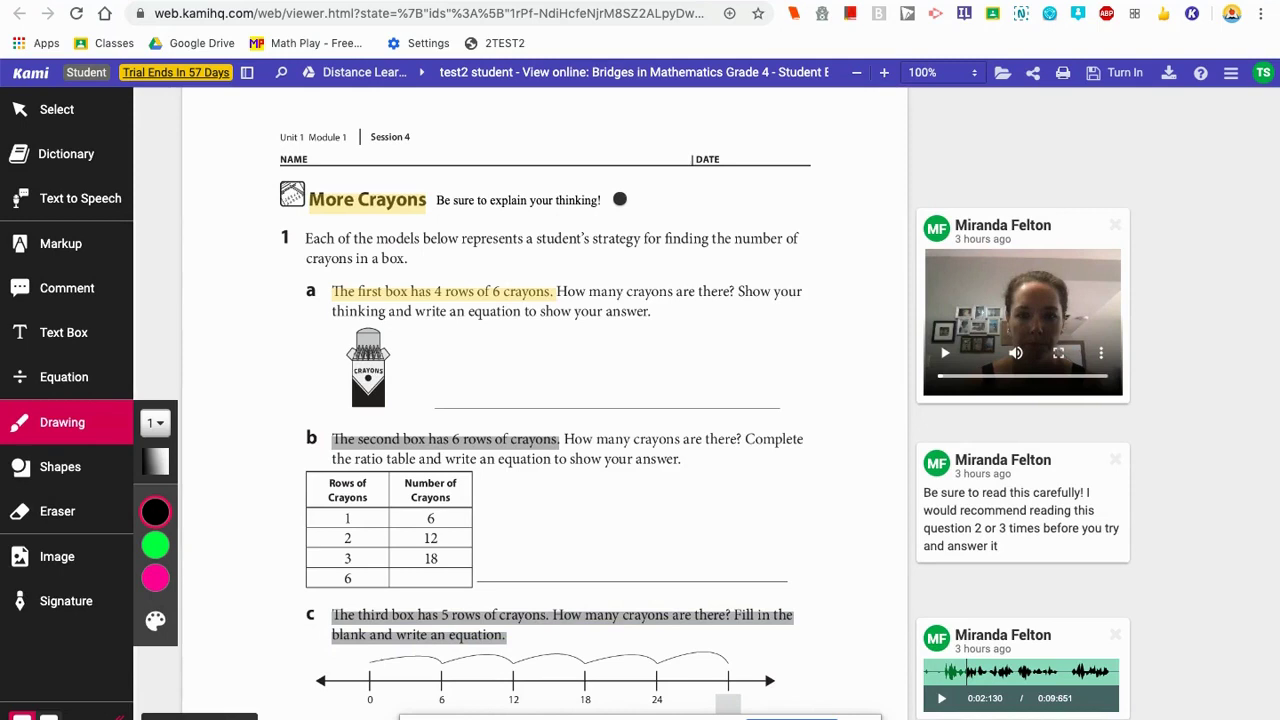
Add a text box beside the crayon box reading 'I think there are 24 crayons because'.
{"action": "left_click", "coordinate": [61, 340]}
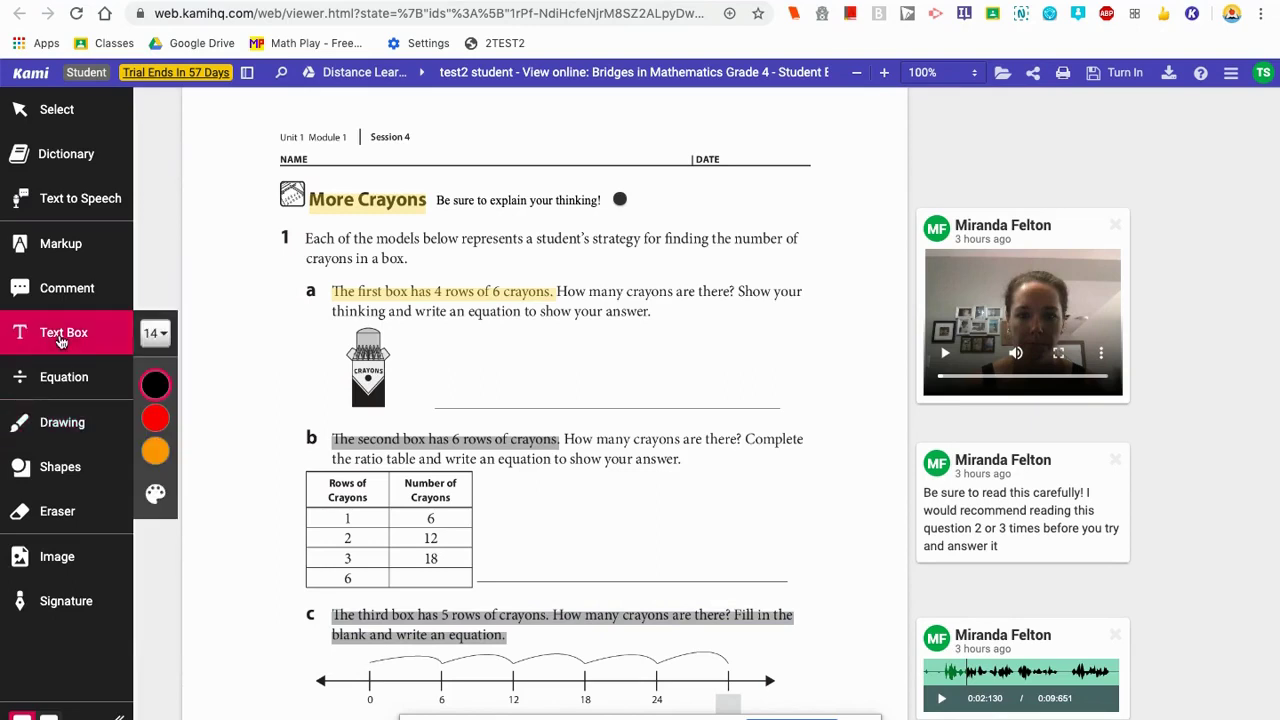
{"action": "left_click", "coordinate": [155, 386]}
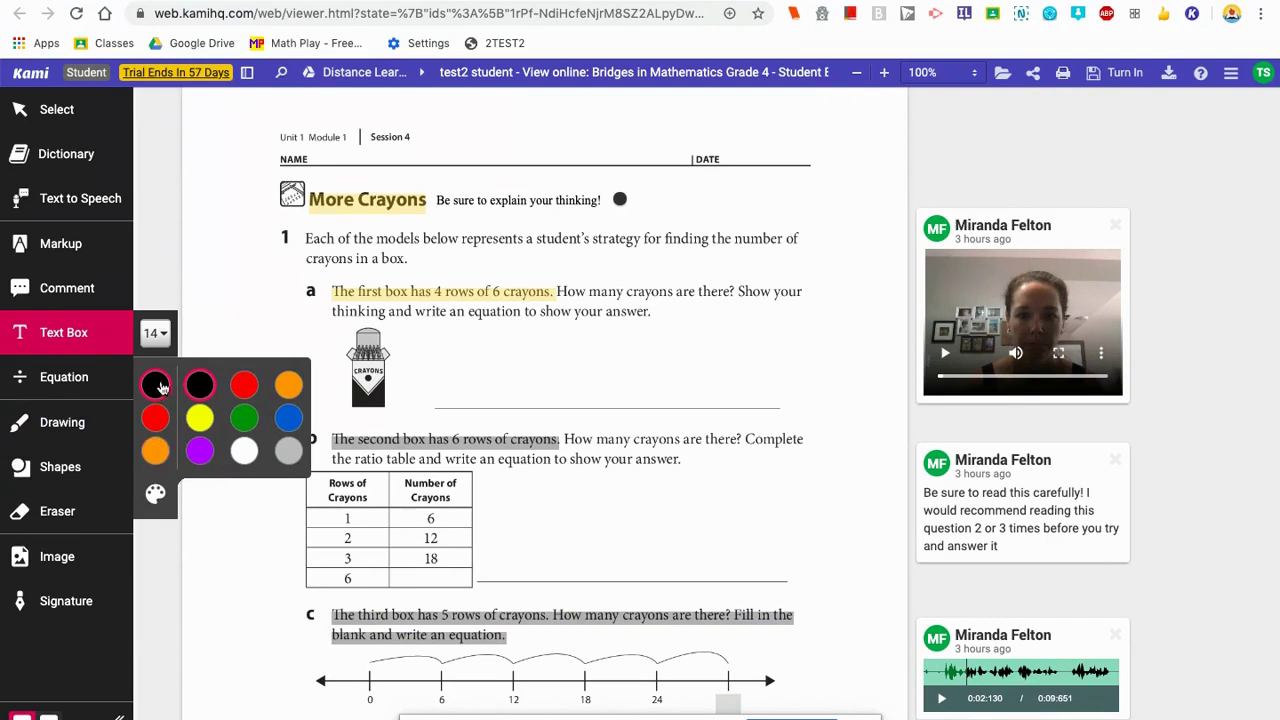
{"action": "left_click", "coordinate": [424, 379]}
{"action": "type", "text": "think t"}
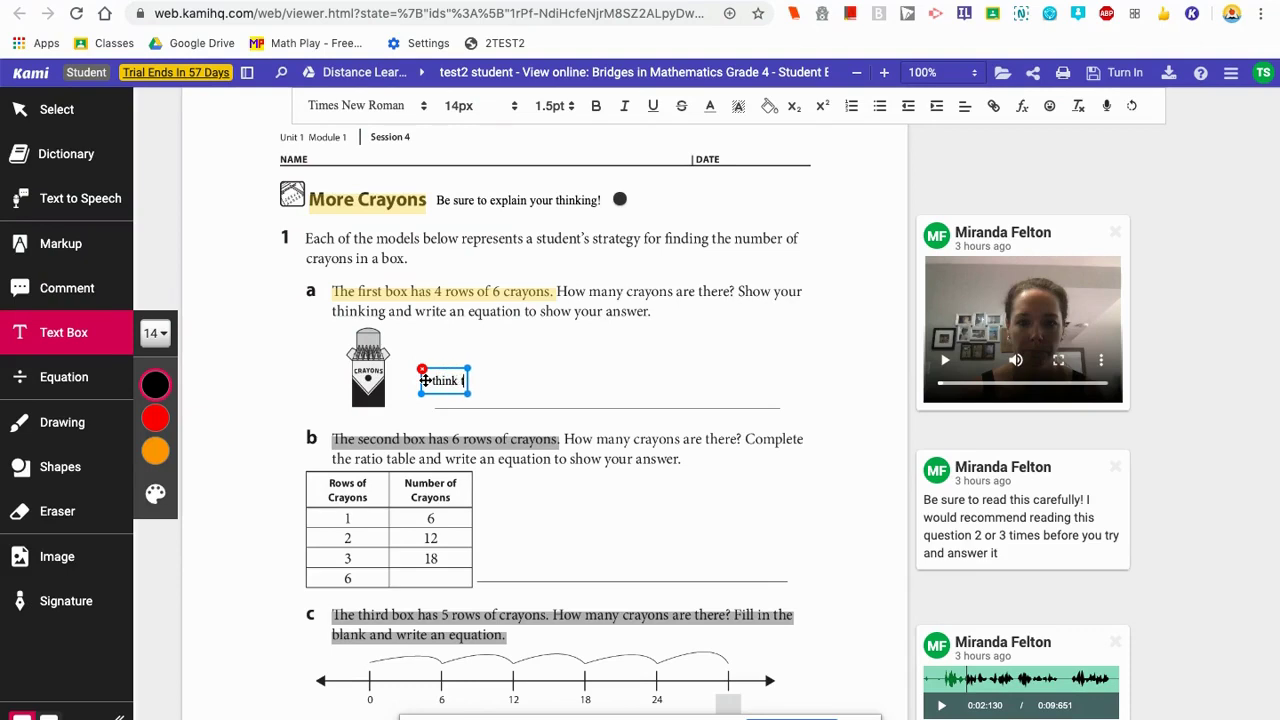
{"action": "type", "text": "here are 24 ra"}
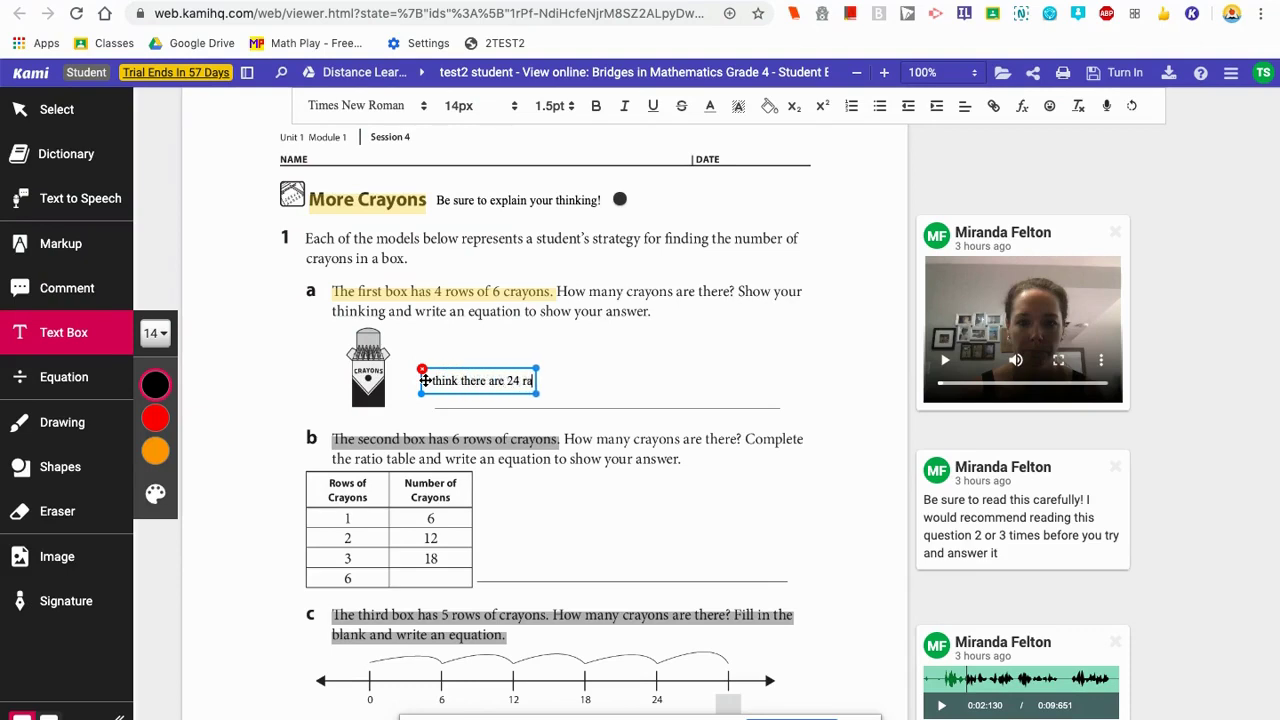
{"action": "type", "text": "yonscrayons"}
{"action": "left_click", "coordinate": [425, 381]}
{"action": "type", "text": "I"}
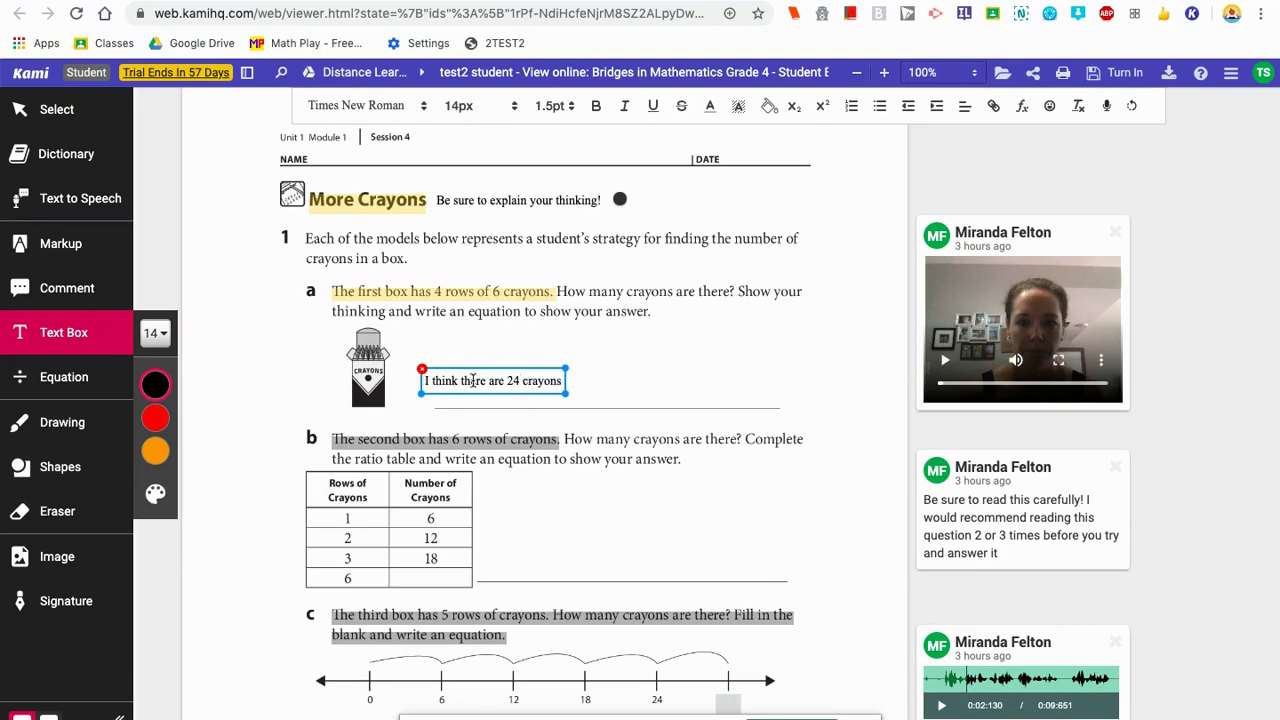
{"action": "left_click", "coordinate": [467, 210]}
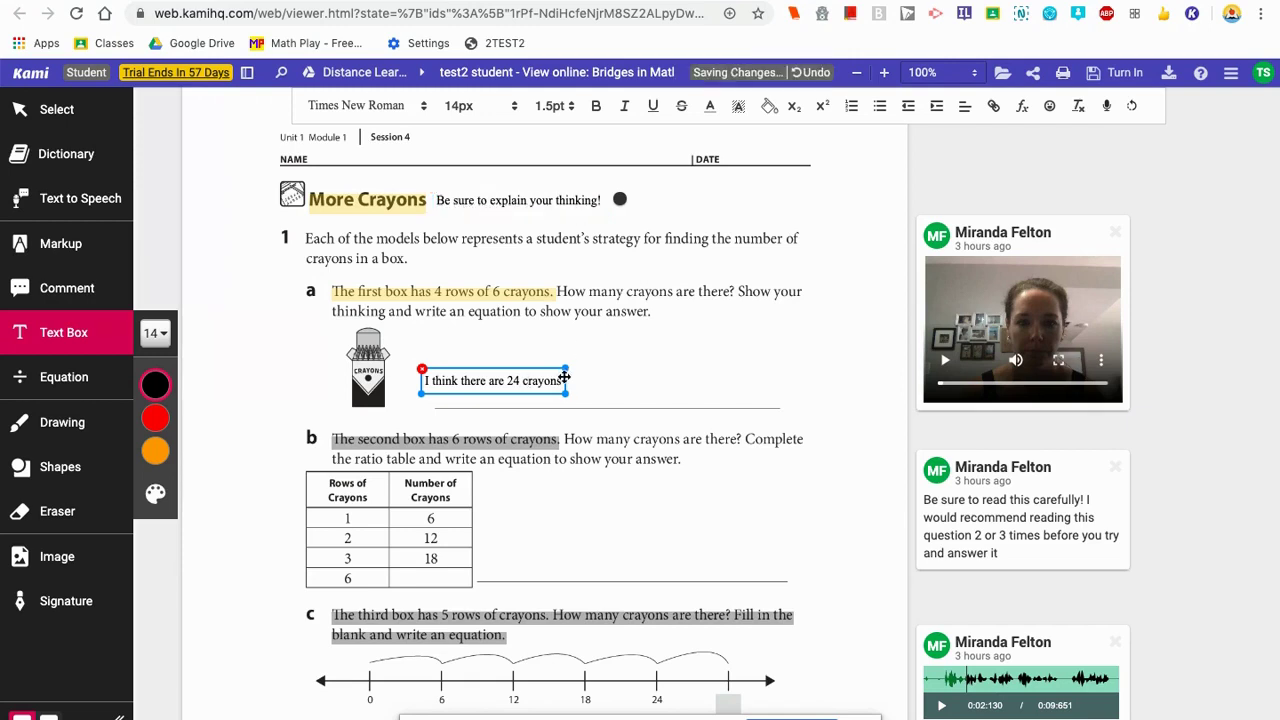
{"action": "key", "text": "End"}
{"action": "type", "text": "because"}
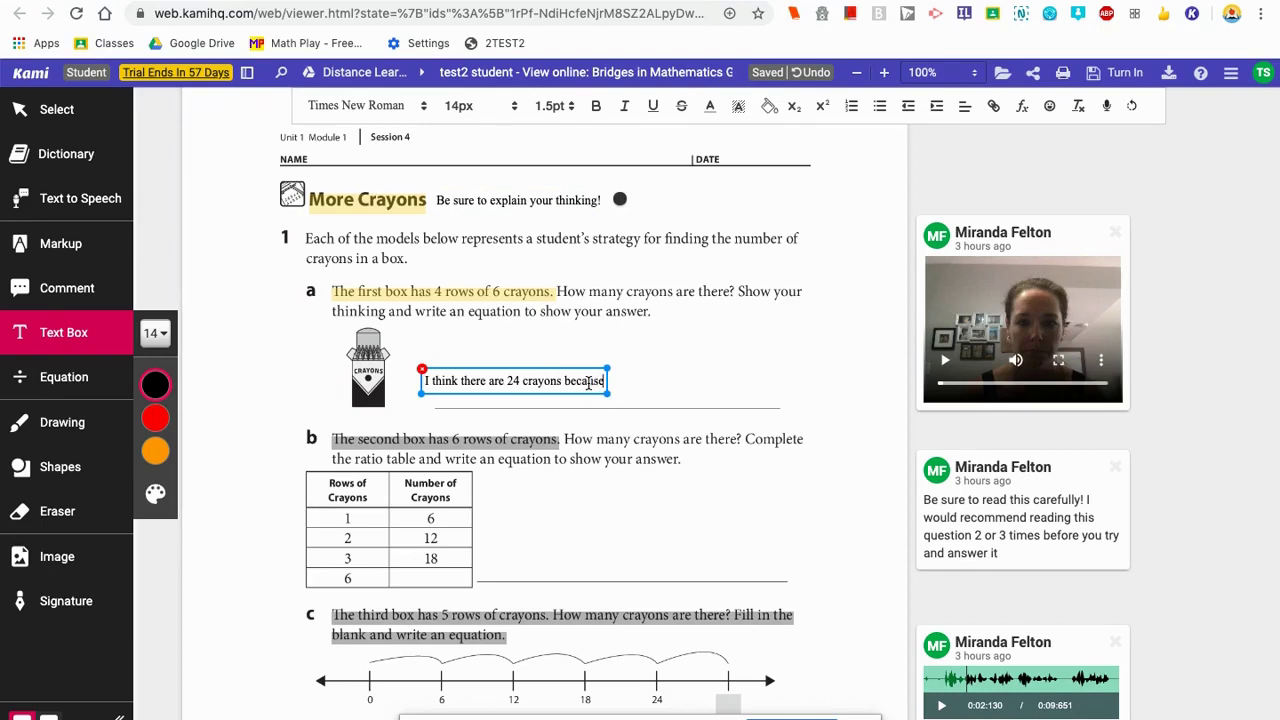
{"action": "key", "text": "BackSpace"}
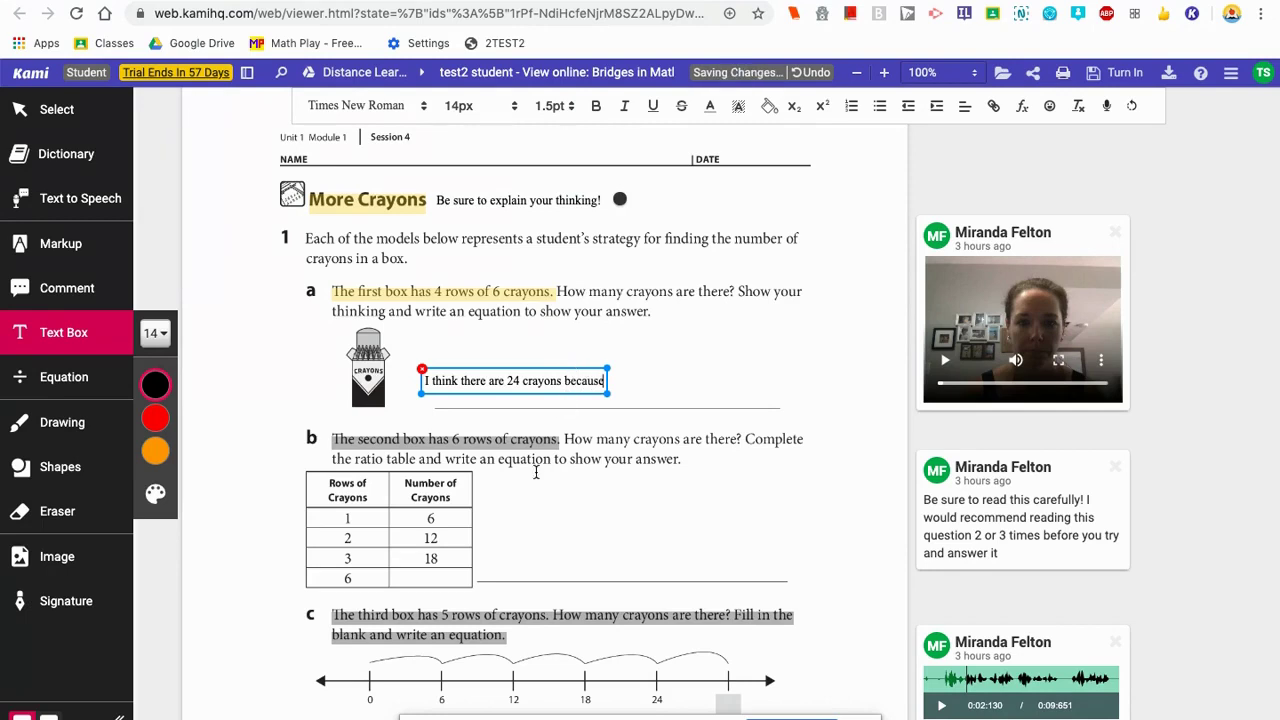
{"action": "left_click", "coordinate": [419, 577]}
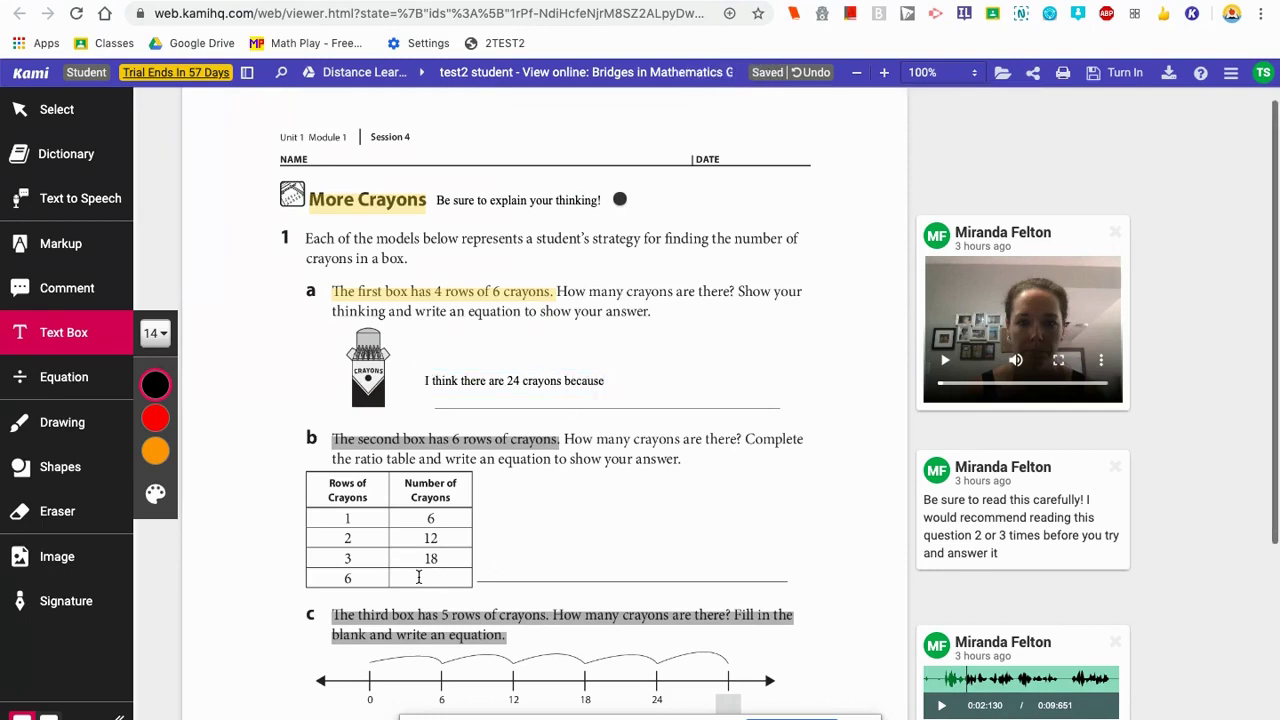
Type 36 into the table's empty row with a new text box.
{"action": "left_click", "coordinate": [419, 577]}
{"action": "type", "text": "36"}
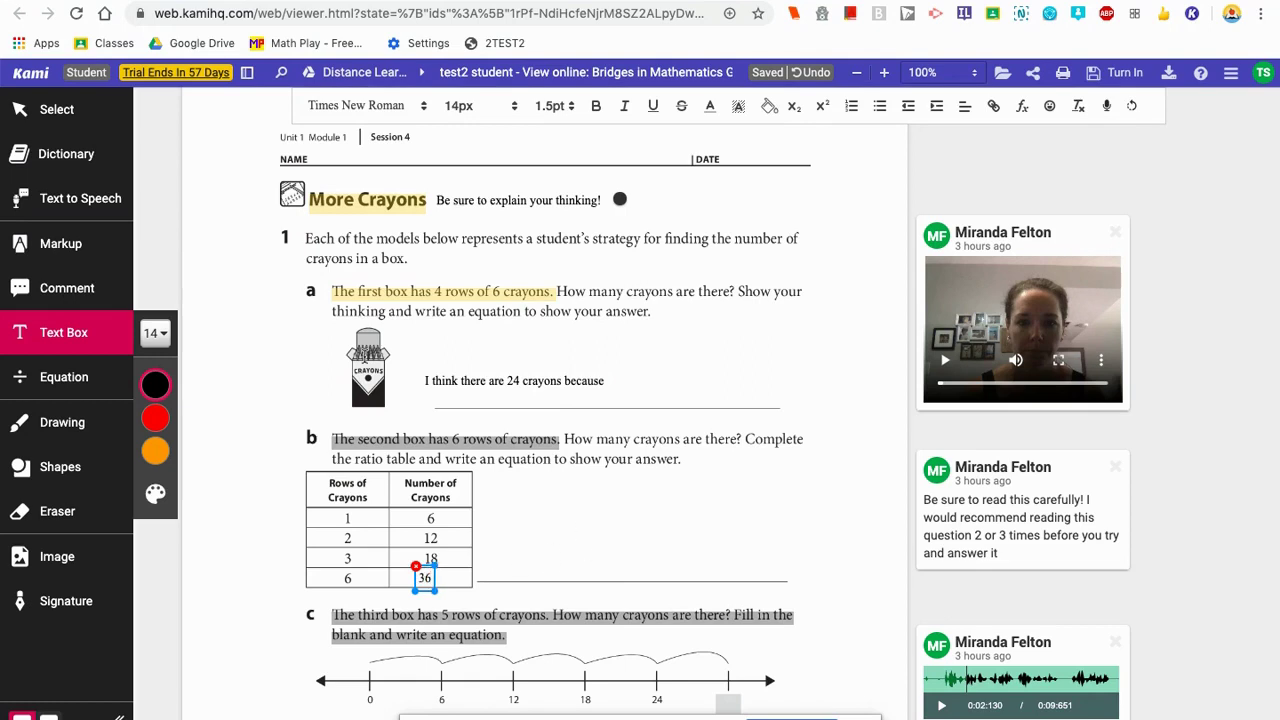
{"action": "left_click", "coordinate": [63, 252]}
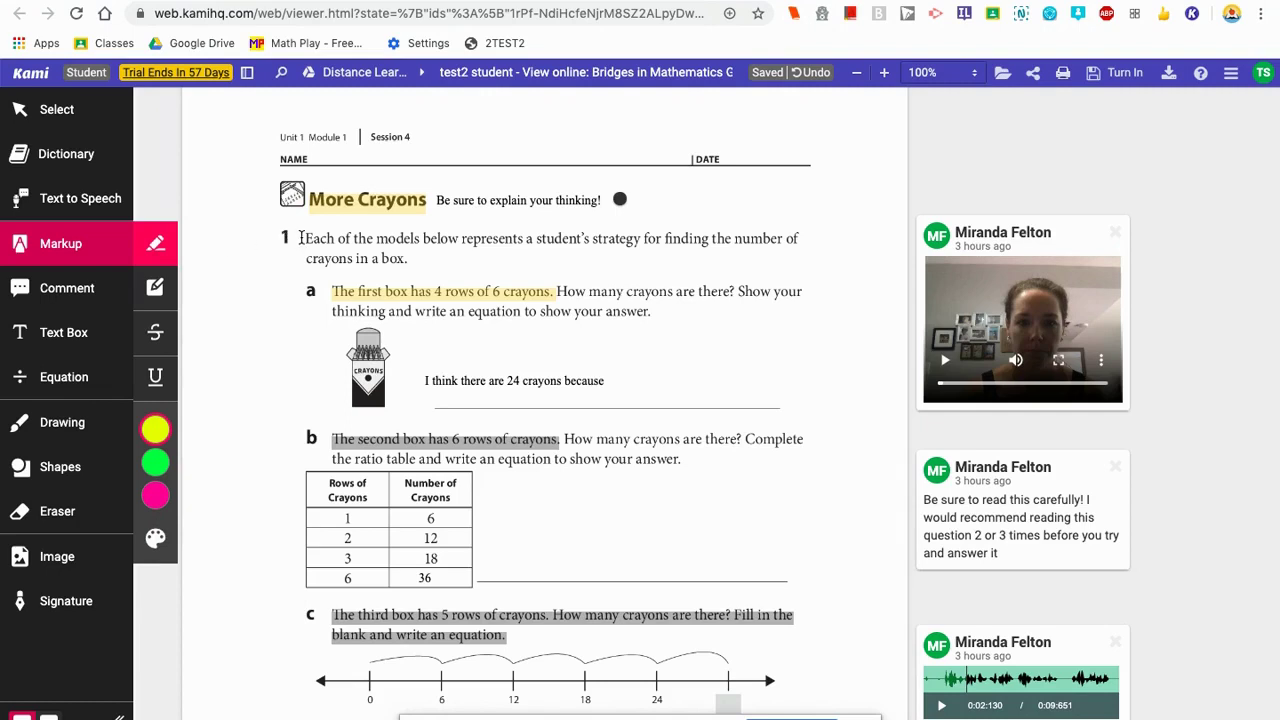
Highlight 'Each of the models below represents' in question 1 and recolour the highlight cyan.
{"action": "left_click_drag", "start_coordinate": [300, 238], "coordinate": [527, 238]}
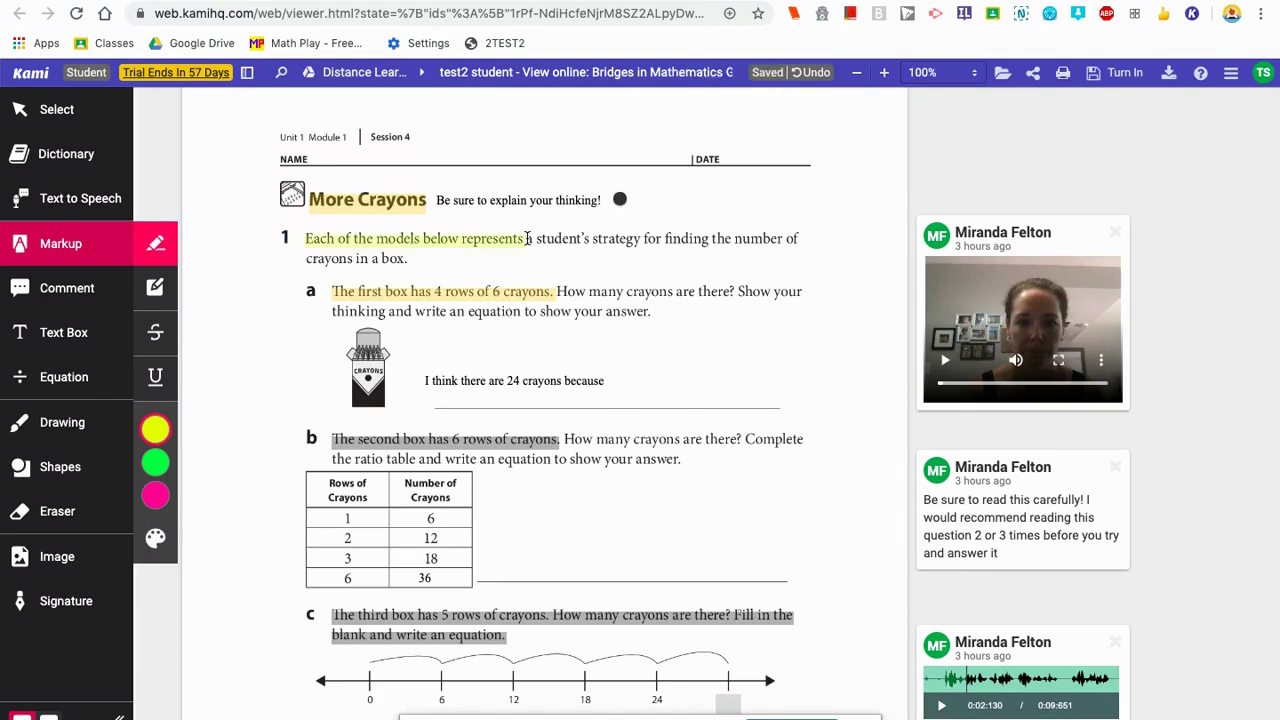
{"action": "left_click", "coordinate": [474, 244]}
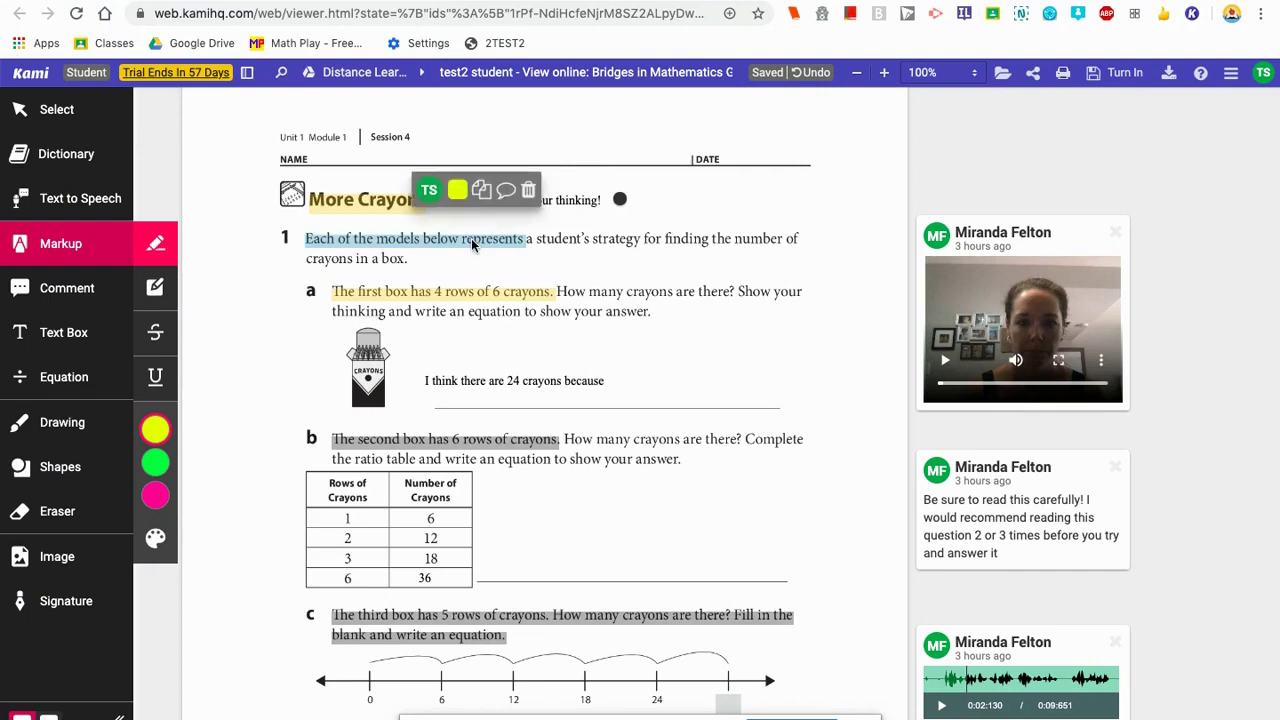
{"action": "left_click", "coordinate": [457, 190]}
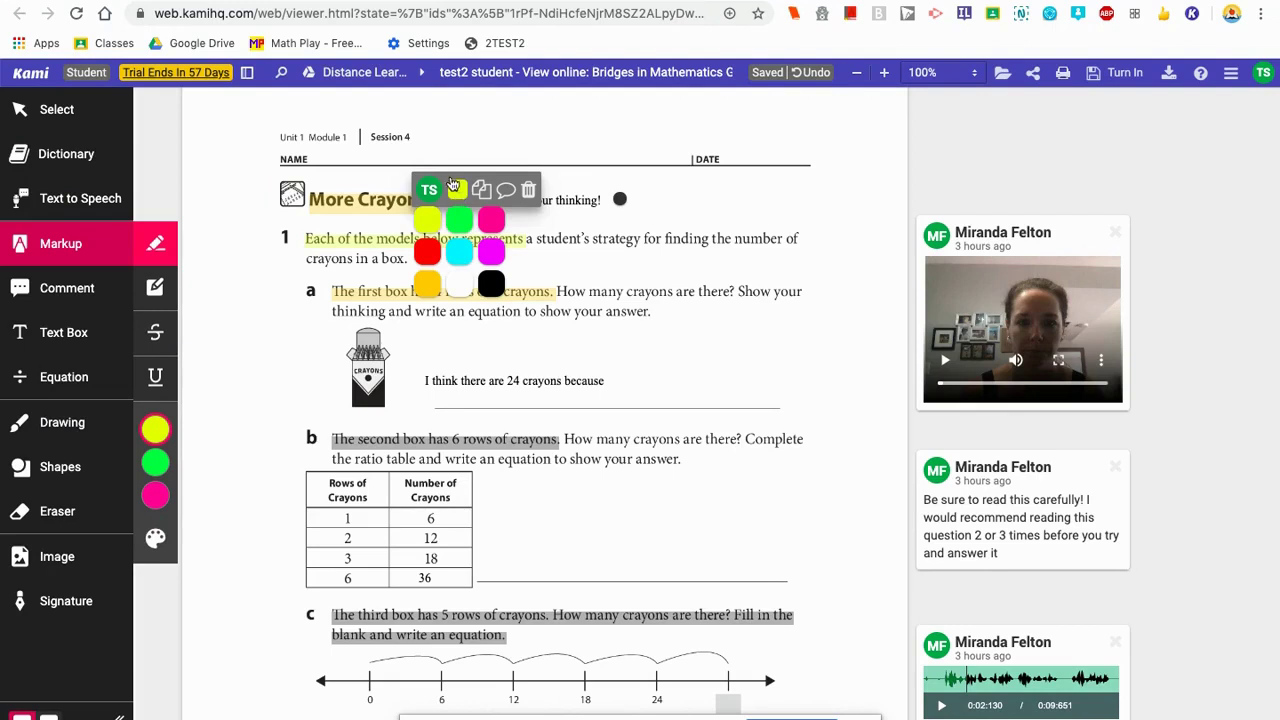
{"action": "left_click", "coordinate": [491, 253]}
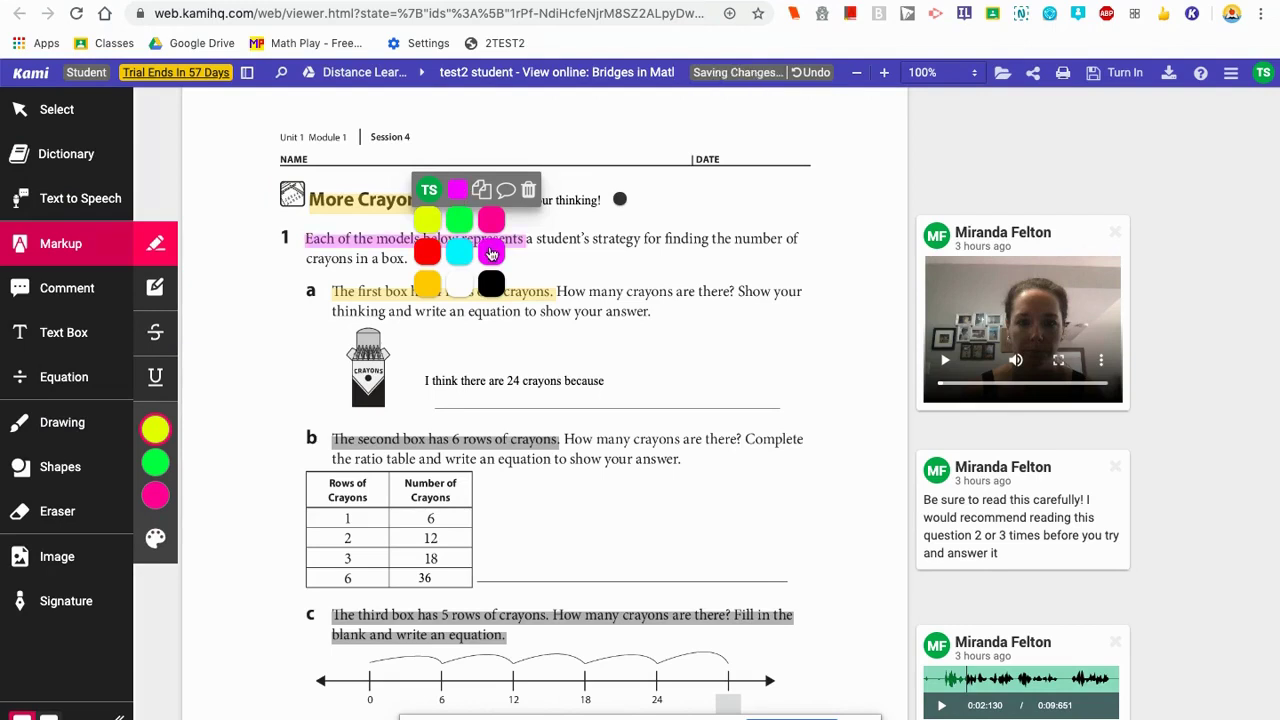
{"action": "left_click", "coordinate": [459, 253]}
{"action": "left_click", "coordinate": [581, 262]}
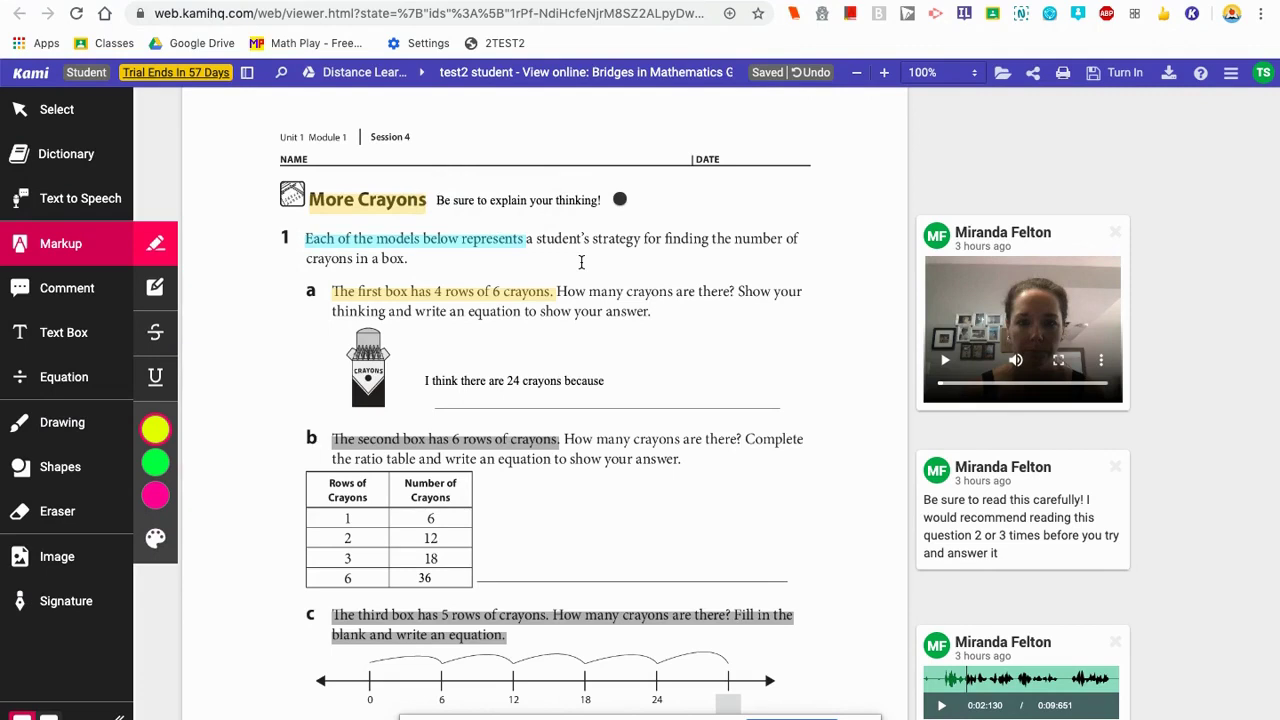
{"action": "left_click", "coordinate": [65, 300]}
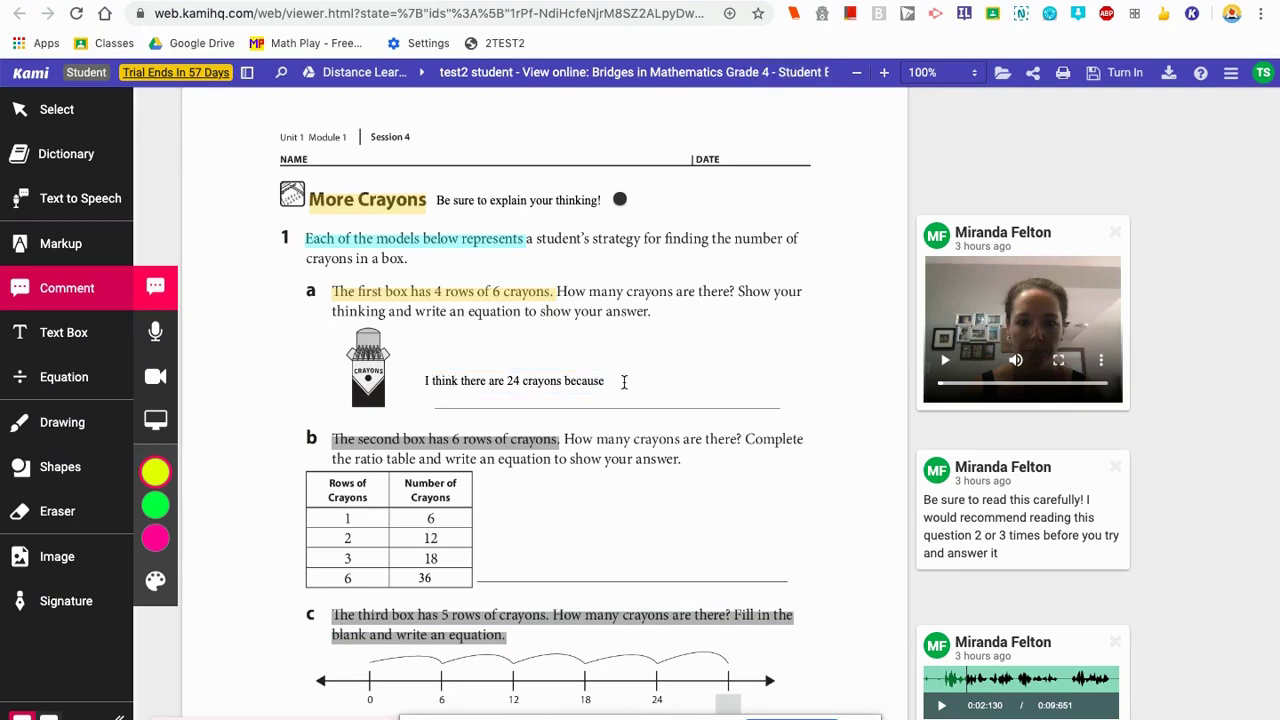
Pin a comment beside part a's crayon picture reading 'This is what I think'.
{"action": "left_click", "coordinate": [424, 355]}
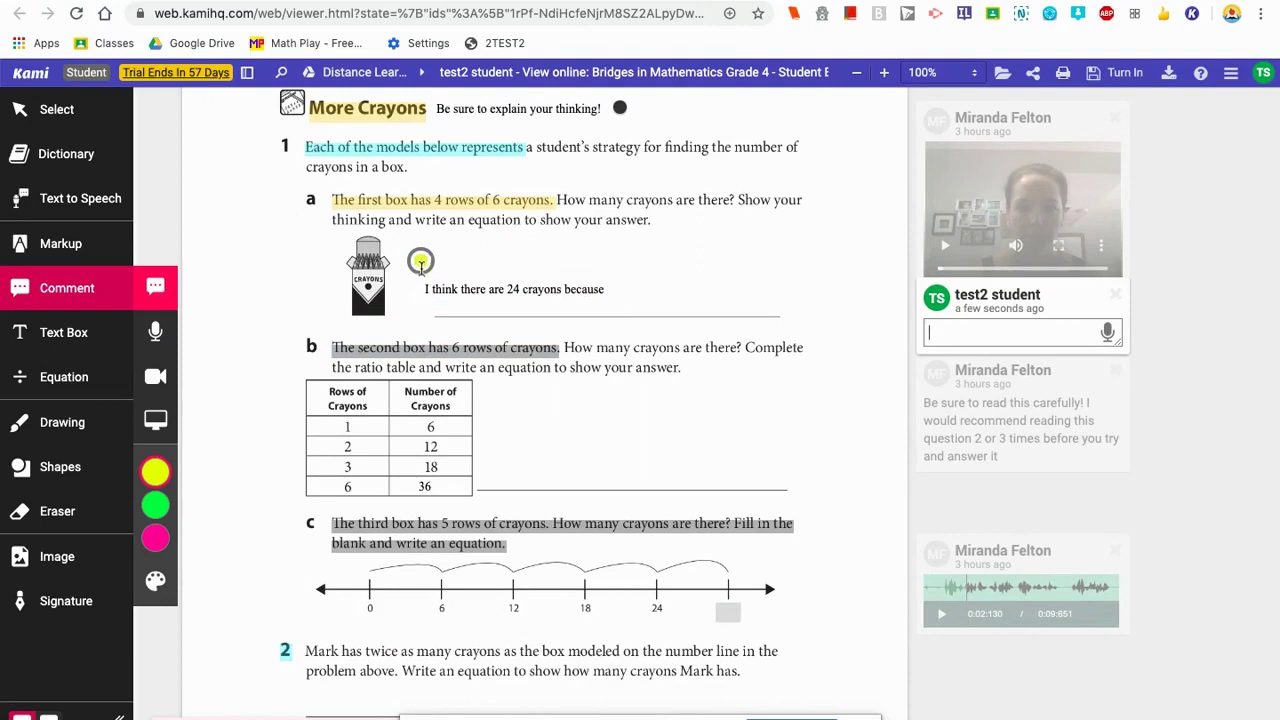
{"action": "left_click", "coordinate": [424, 262]}
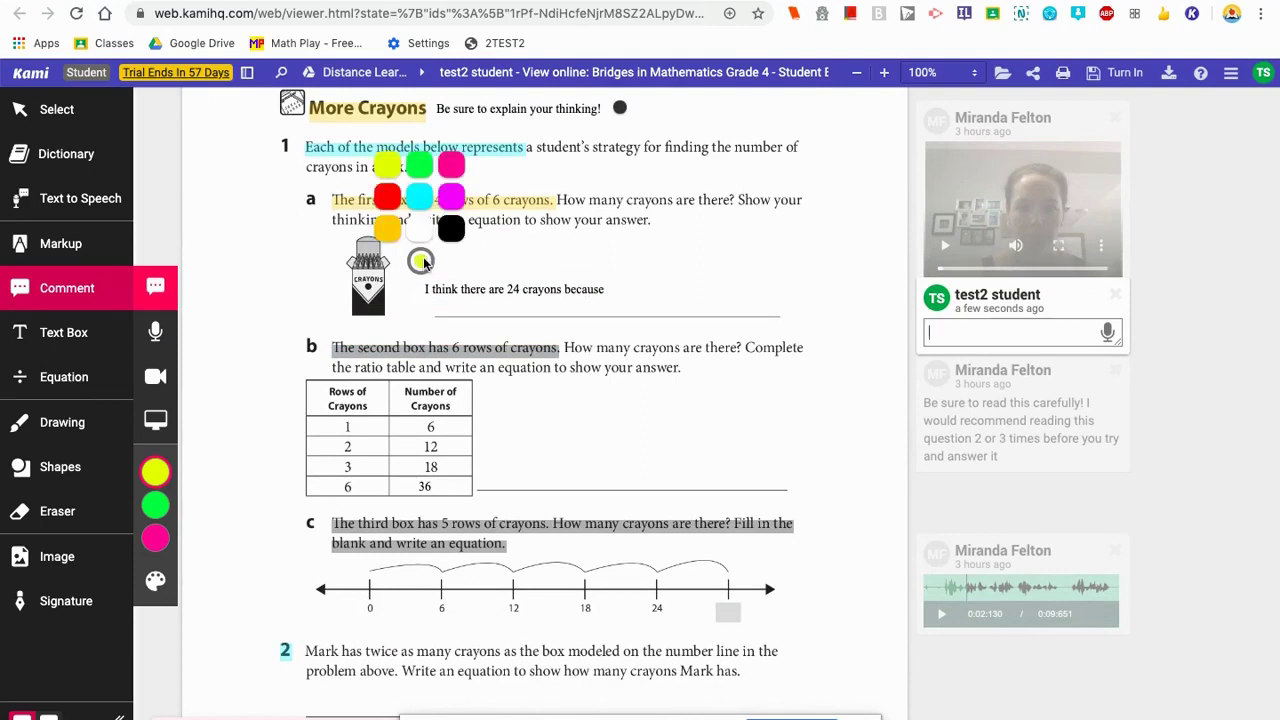
{"action": "left_click", "coordinate": [958, 330]}
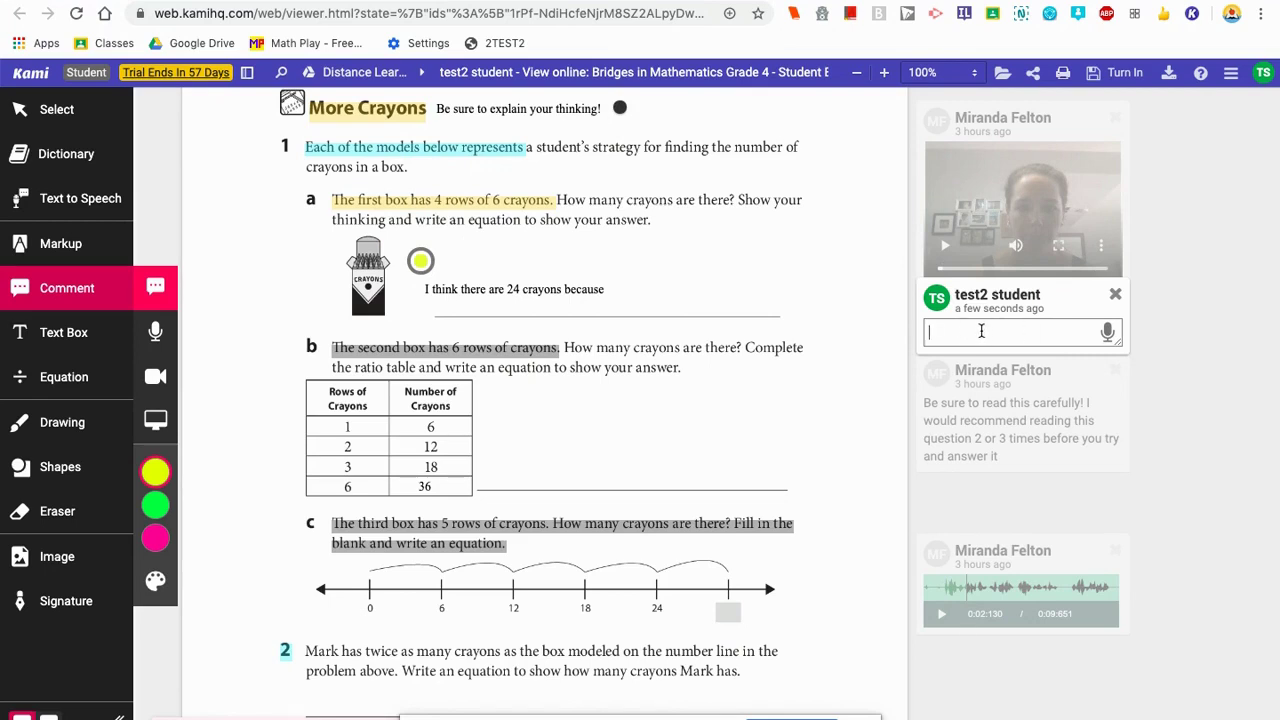
{"action": "type", "text": "This is what I think"}
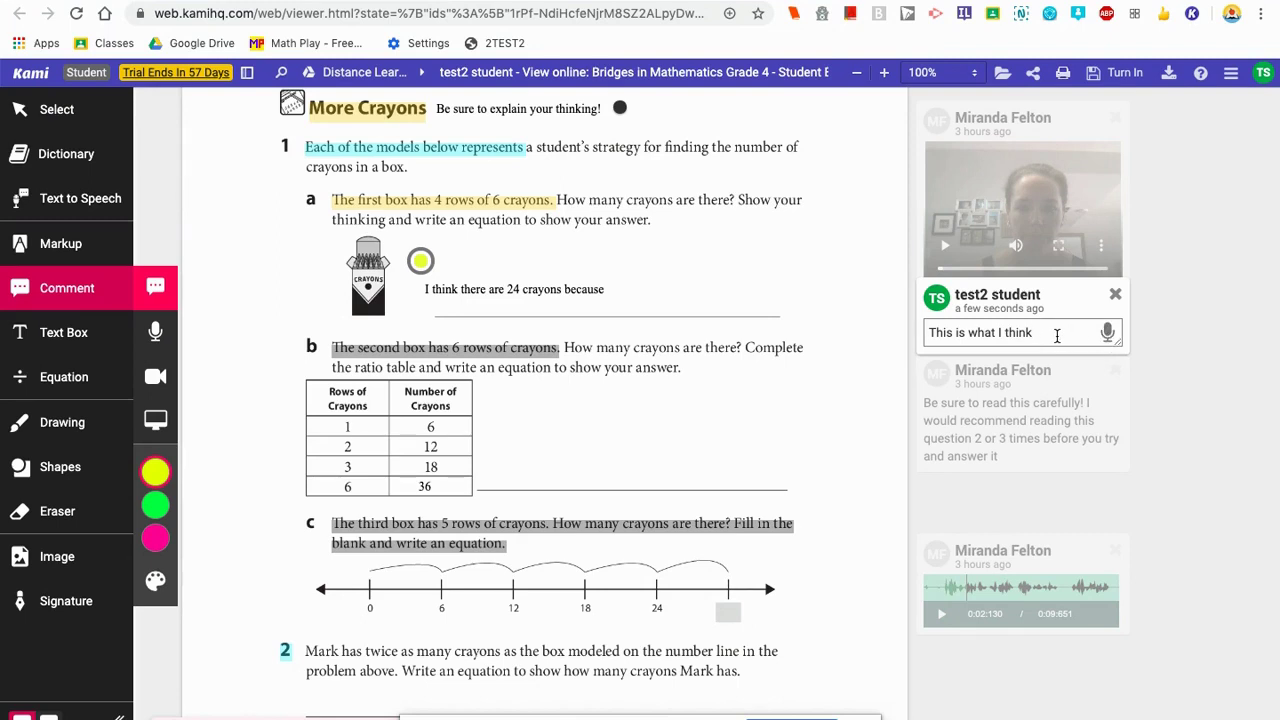
Dictate 'hi teacher let me tell you why I think there are 24 crayons', correcting 'cramps' to 'crayons'.
{"action": "left_click", "coordinate": [1108, 334]}
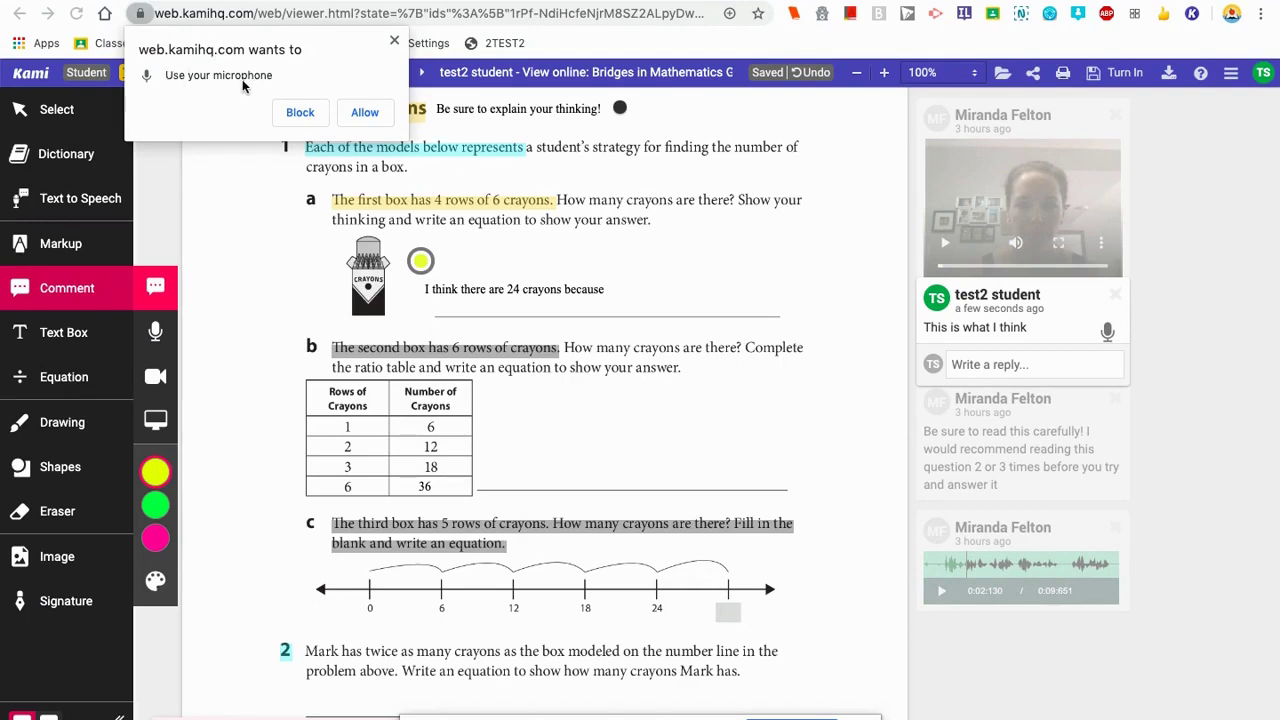
{"action": "left_click", "coordinate": [356, 116]}
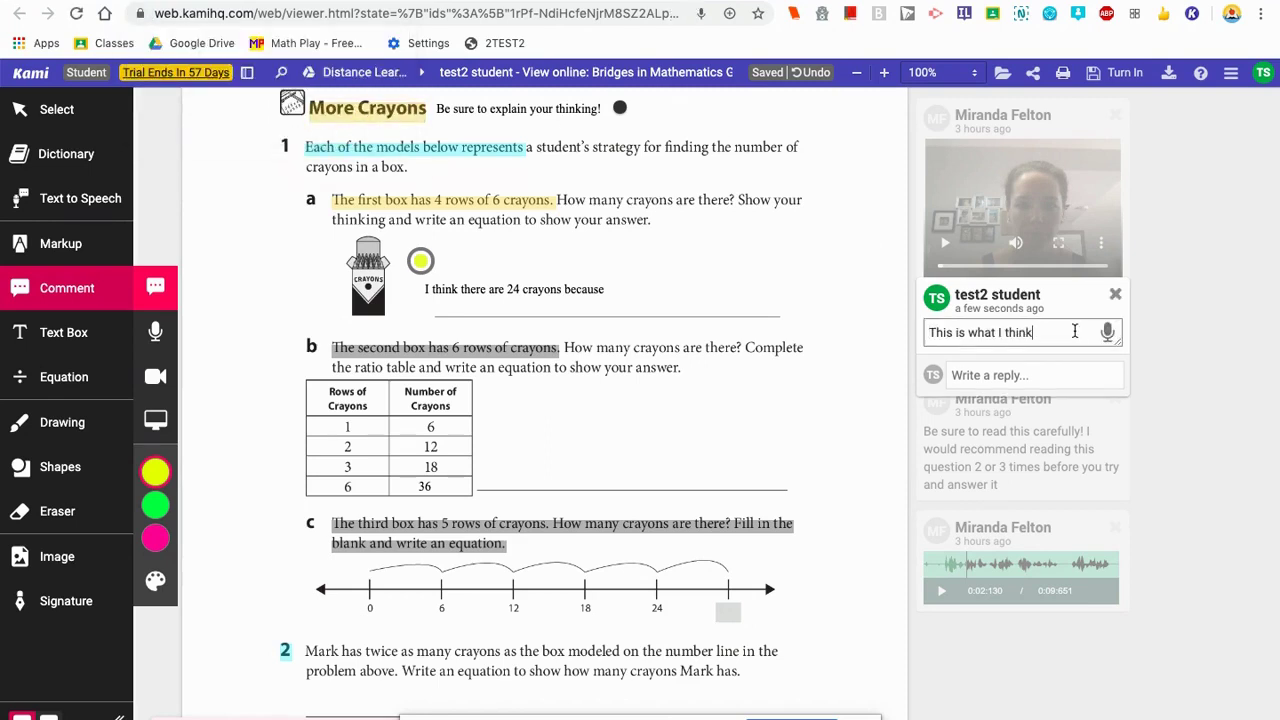
{"action": "left_click", "coordinate": [1108, 334]}
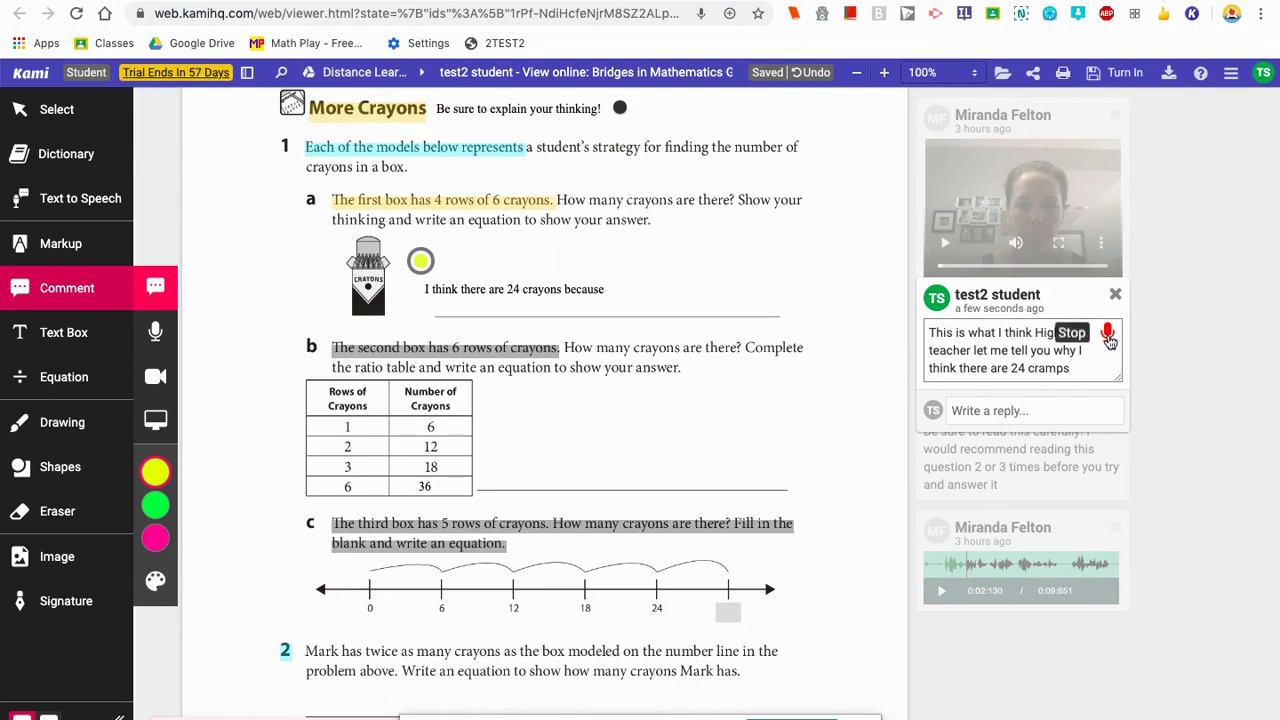
{"action": "left_click", "coordinate": [1108, 337]}
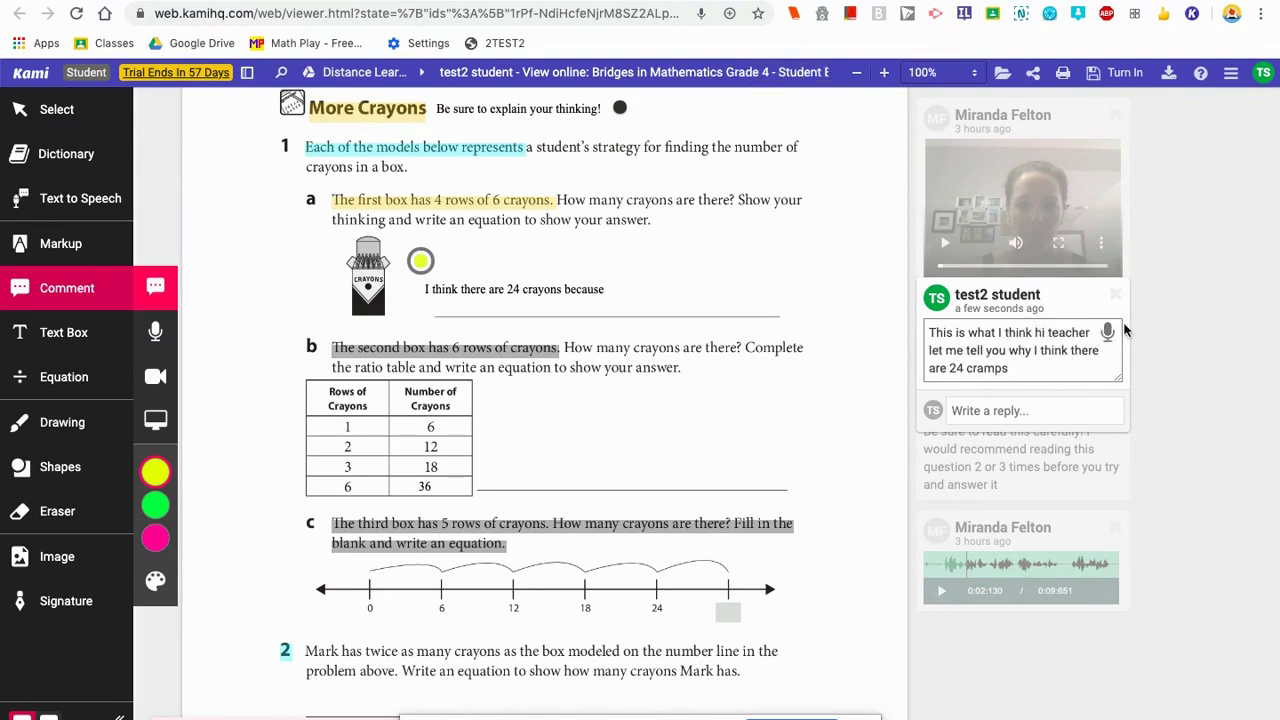
{"action": "left_click", "coordinate": [1018, 378]}
{"action": "key", "text": "BackSpace"}
{"action": "key", "text": "BackSpace"}
{"action": "type", "text": "ons"}
{"action": "scroll", "coordinate": [704, 299], "scroll_direction": "down", "scroll_amount": 1}
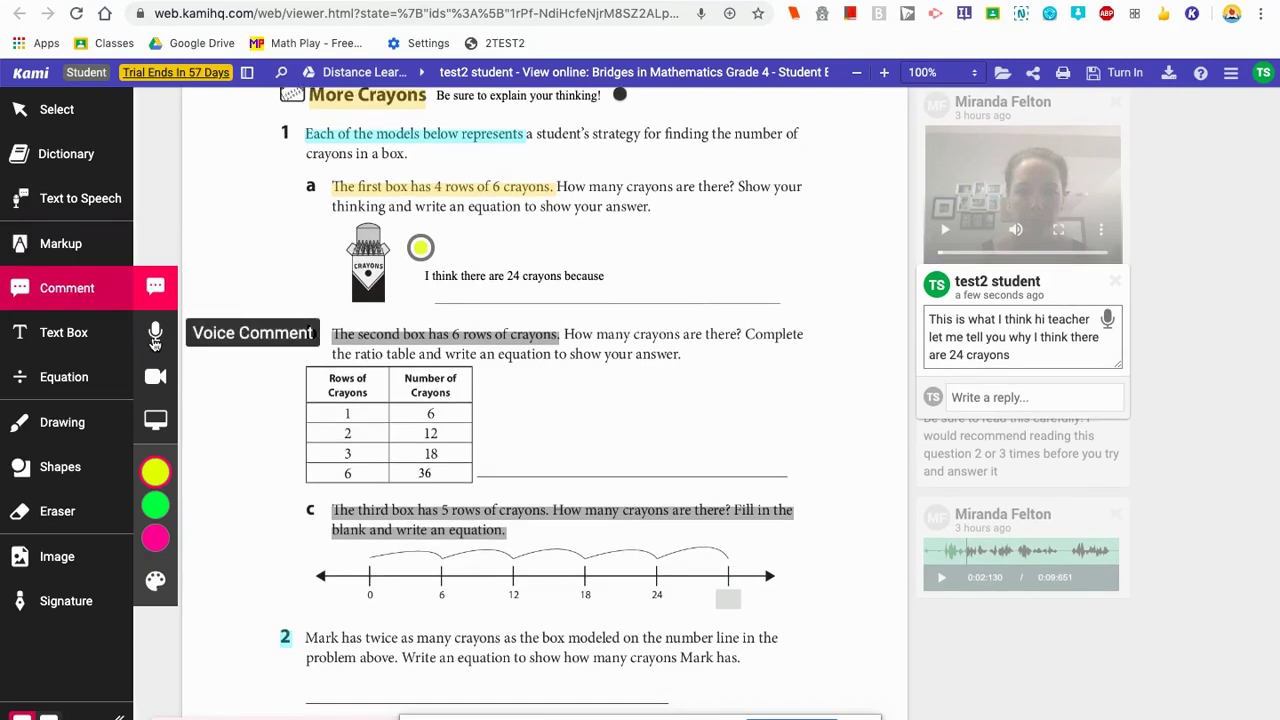
Record a 17-second voice comment on question 3's first blank and briefly play it back.
{"action": "left_click", "coordinate": [157, 340]}
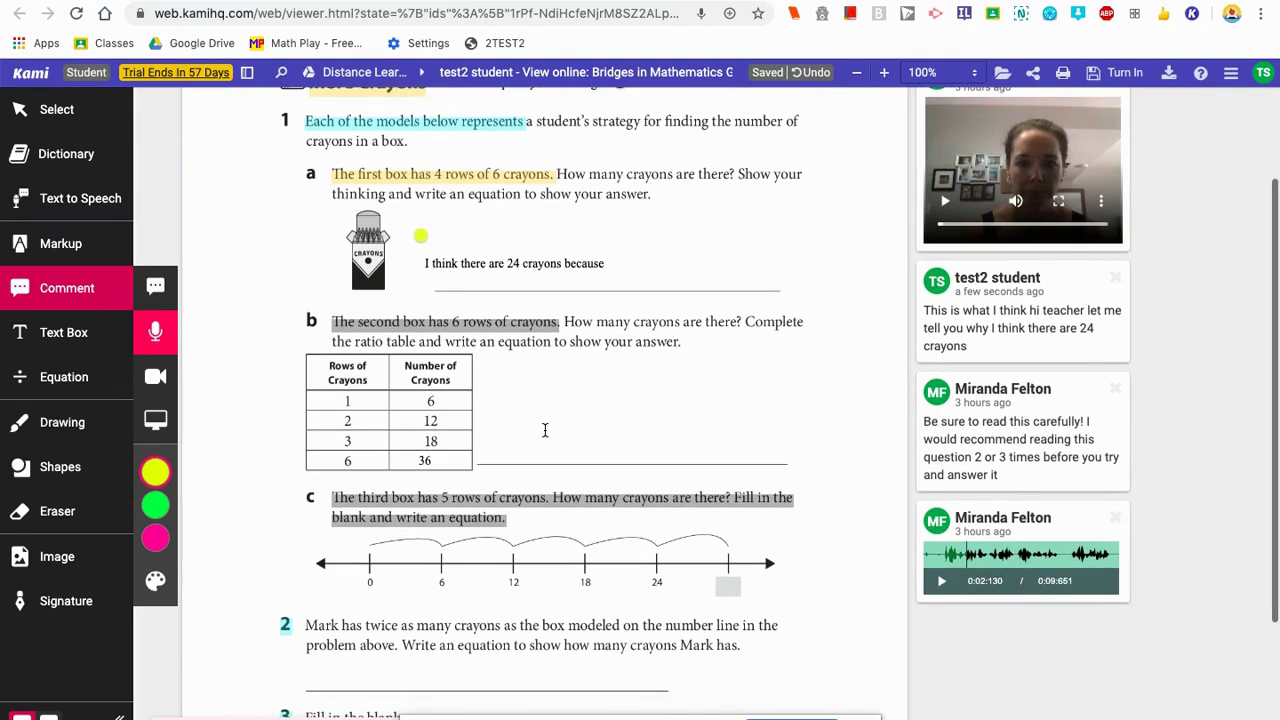
{"action": "scroll", "coordinate": [545, 430], "scroll_direction": "down", "scroll_amount": 2}
{"action": "scroll", "coordinate": [545, 430], "scroll_direction": "down", "scroll_amount": 2}
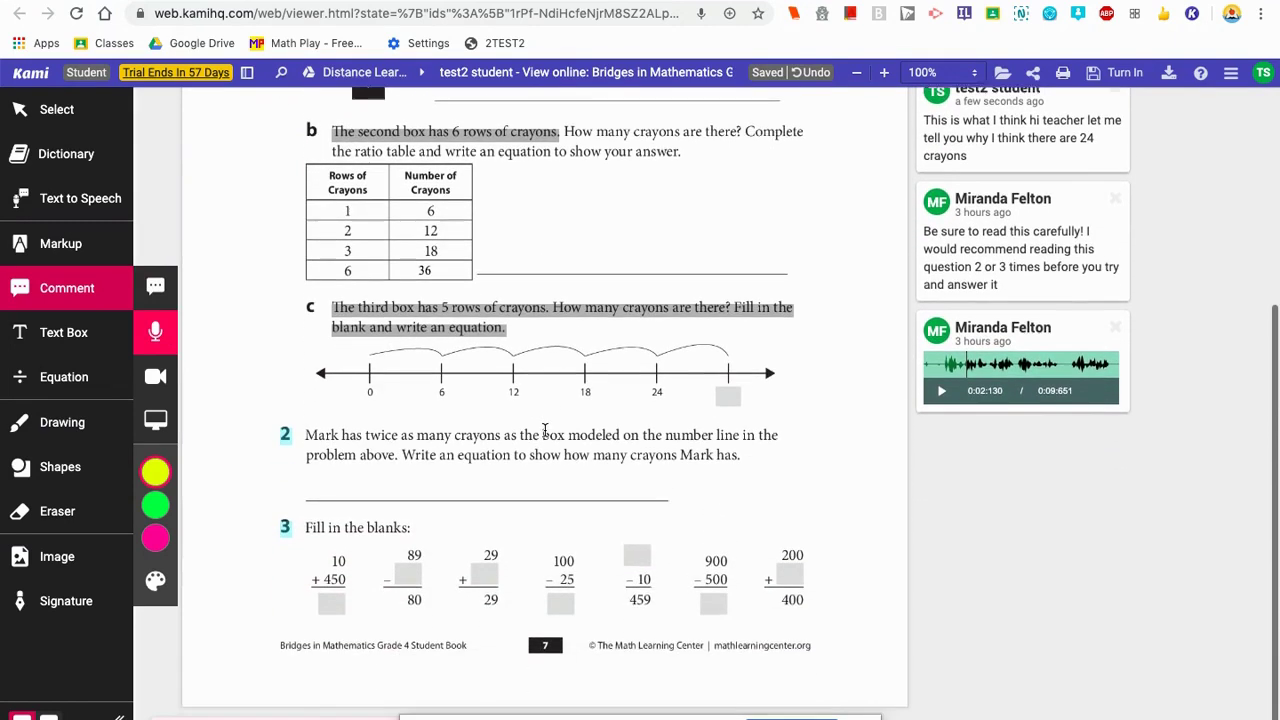
{"action": "scroll", "coordinate": [545, 430], "scroll_direction": "down", "scroll_amount": 1}
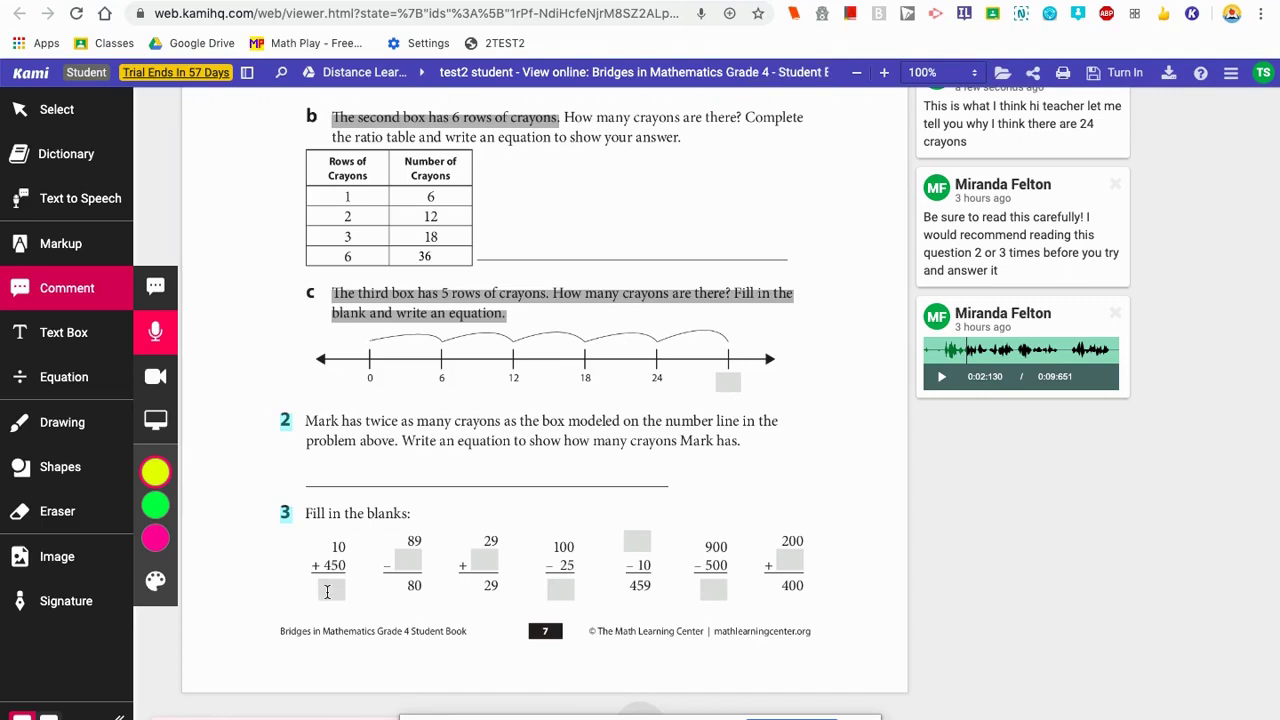
{"action": "left_click", "coordinate": [327, 592]}
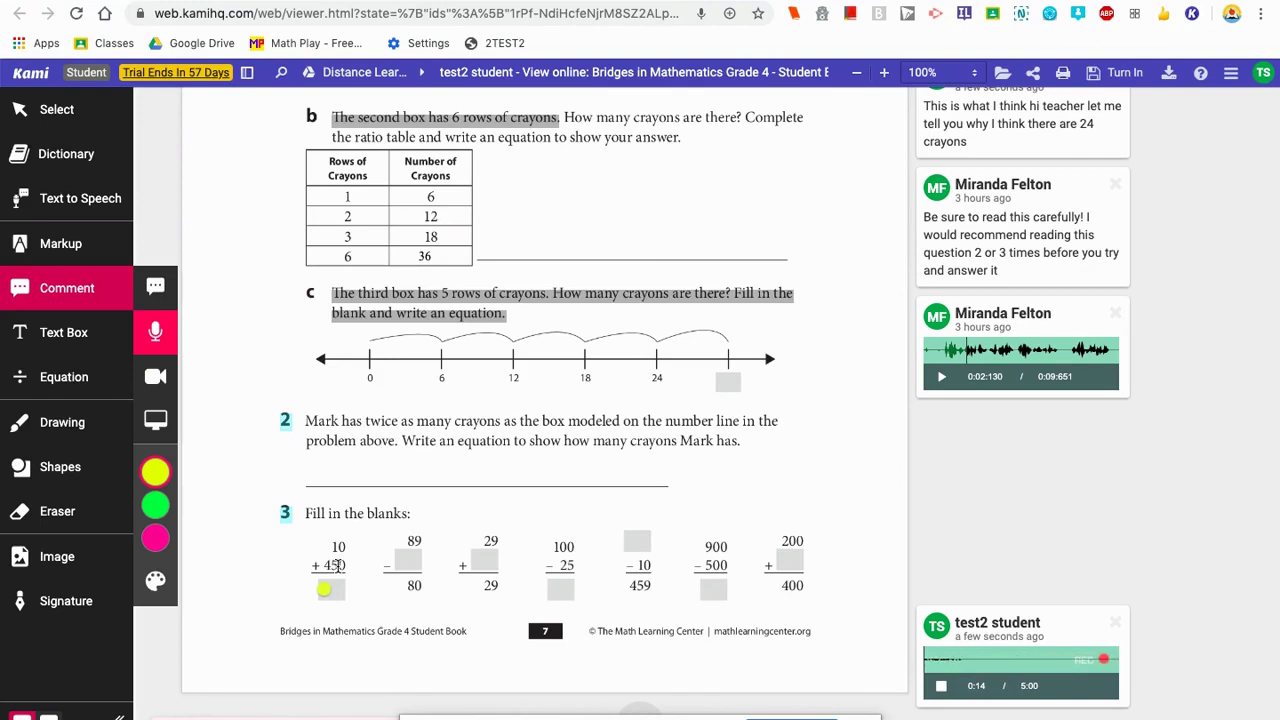
{"action": "left_click", "coordinate": [945, 687]}
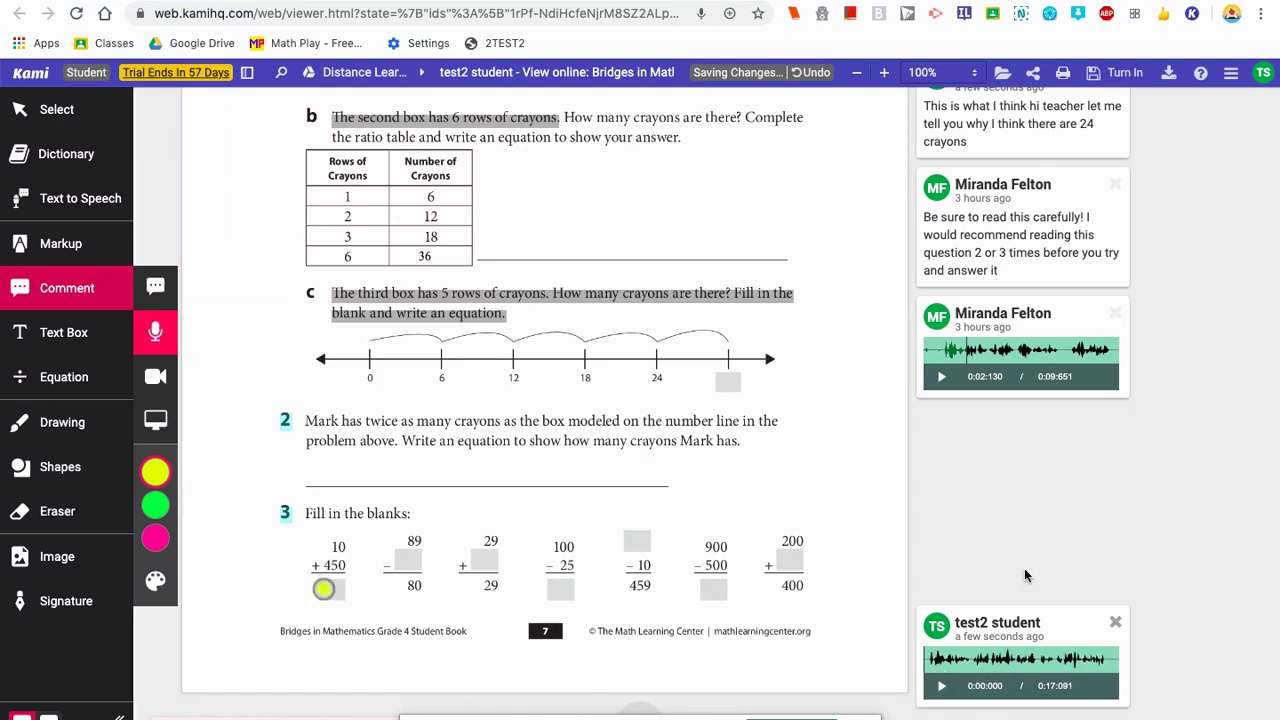
{"action": "left_click", "coordinate": [941, 686]}
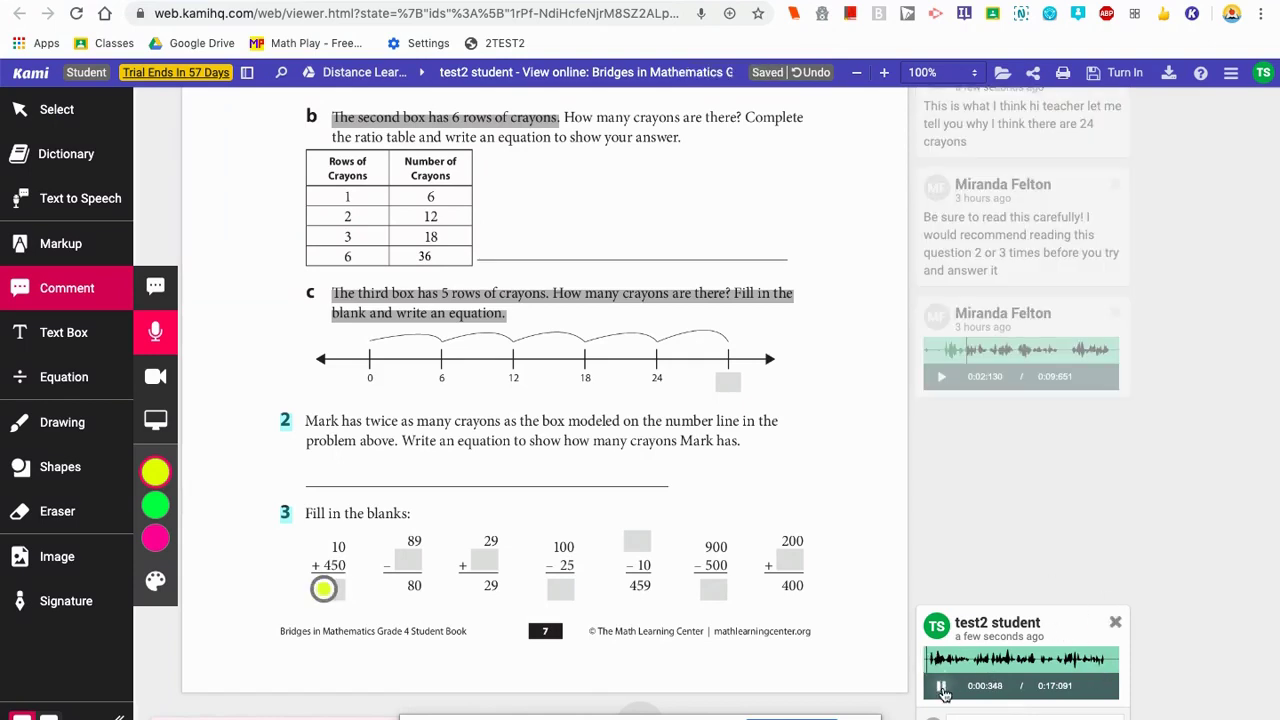
{"action": "left_click", "coordinate": [941, 687]}
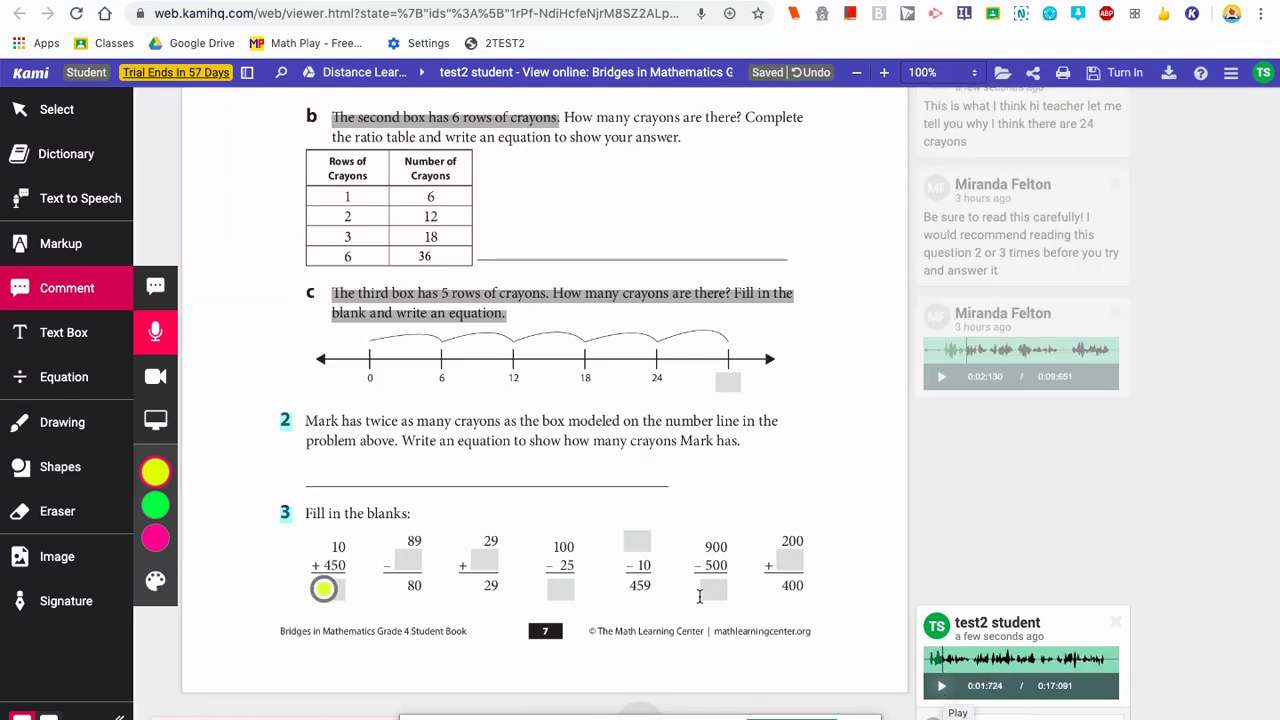
Switch to the Video Comment camera option under the Comment tool.
{"action": "left_click", "coordinate": [154, 381]}
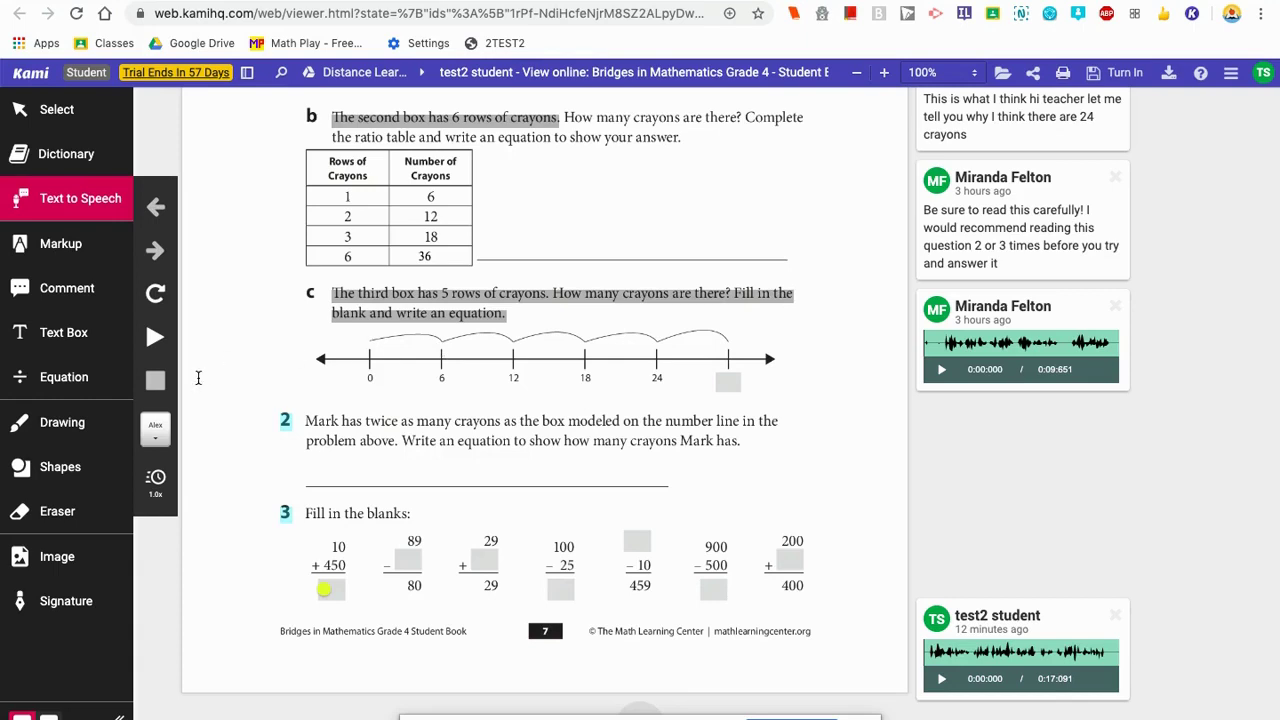
In the Drawing tool, replace black with purple in the colour palette and save it.
{"action": "left_click", "coordinate": [62, 430]}
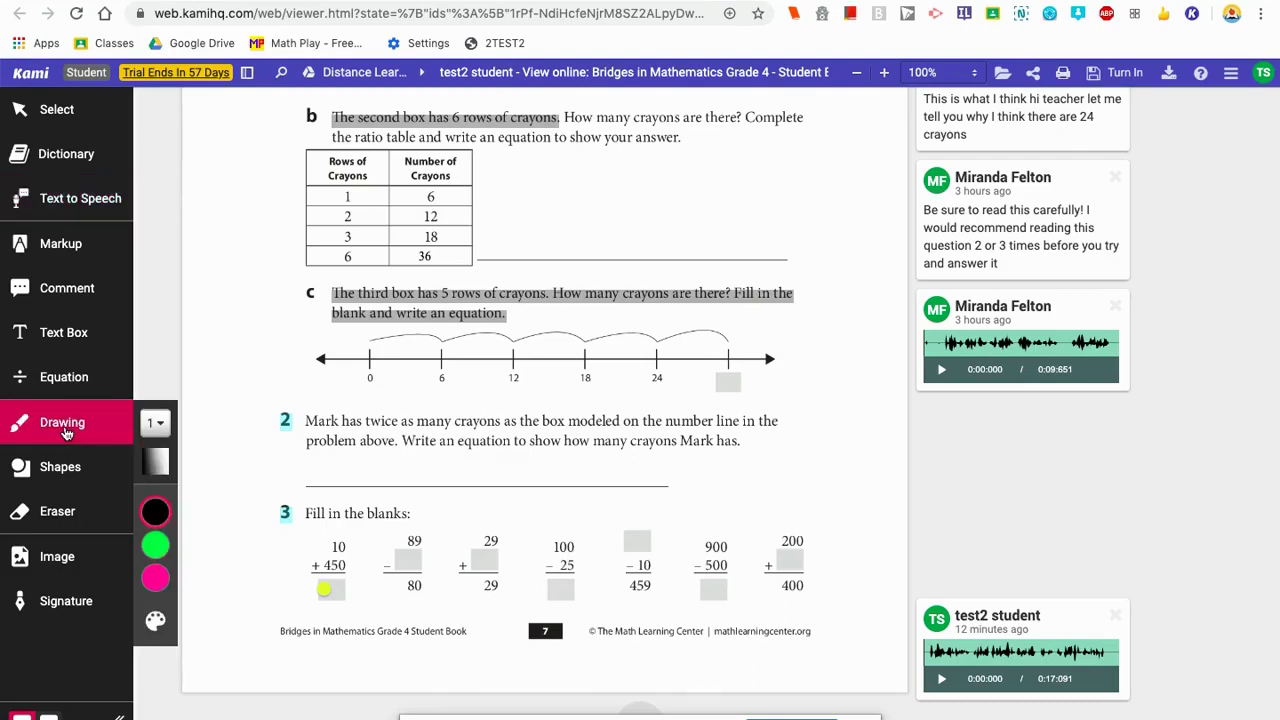
{"action": "left_click", "coordinate": [155, 620]}
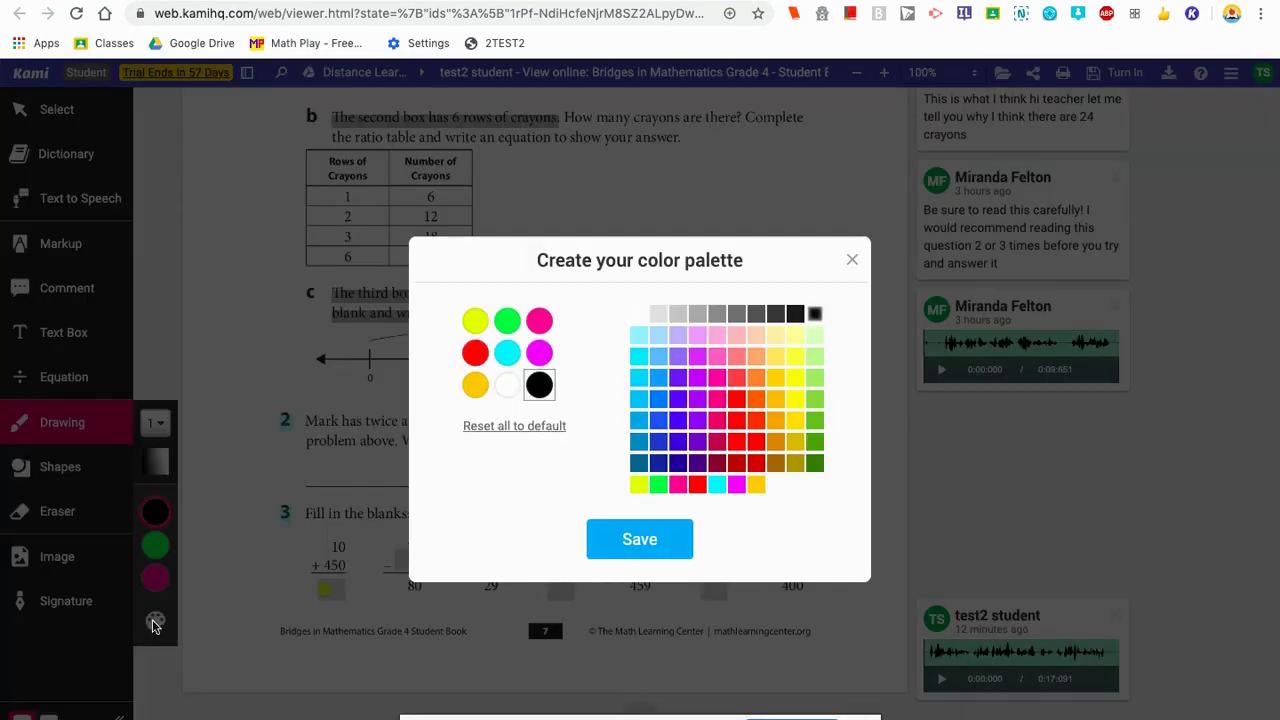
{"action": "left_click", "coordinate": [678, 377]}
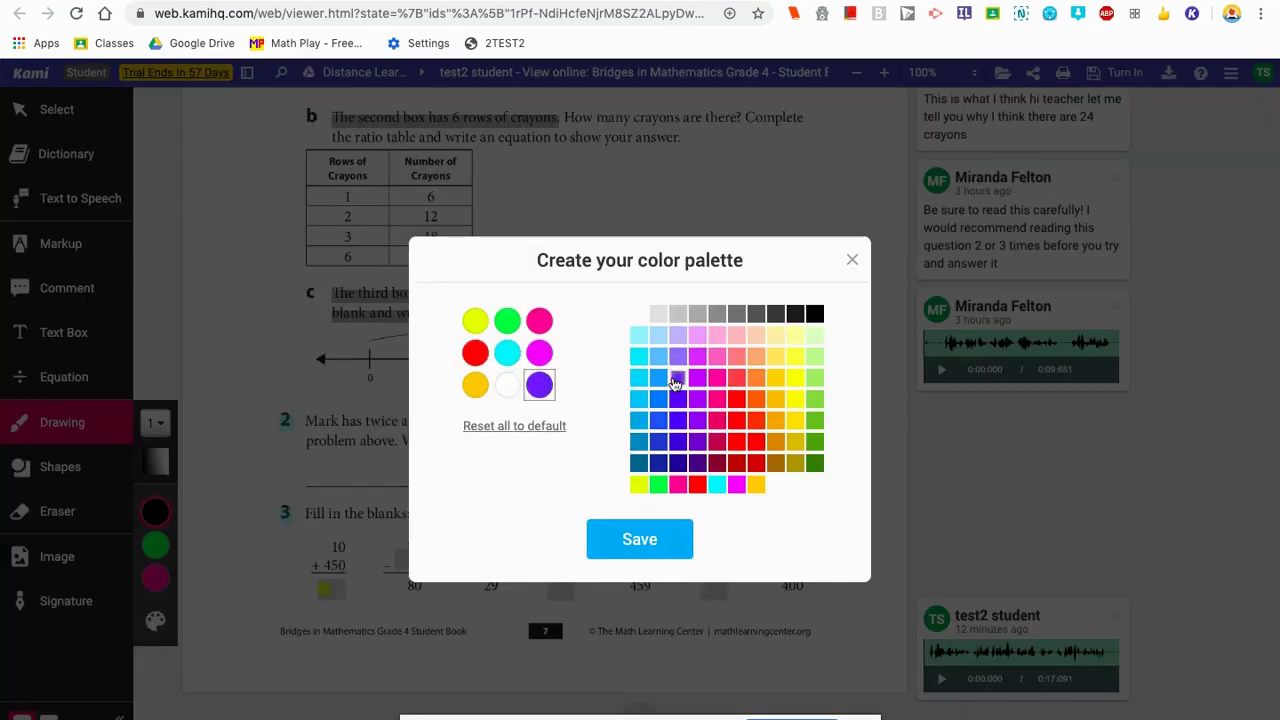
{"action": "left_click", "coordinate": [639, 541]}
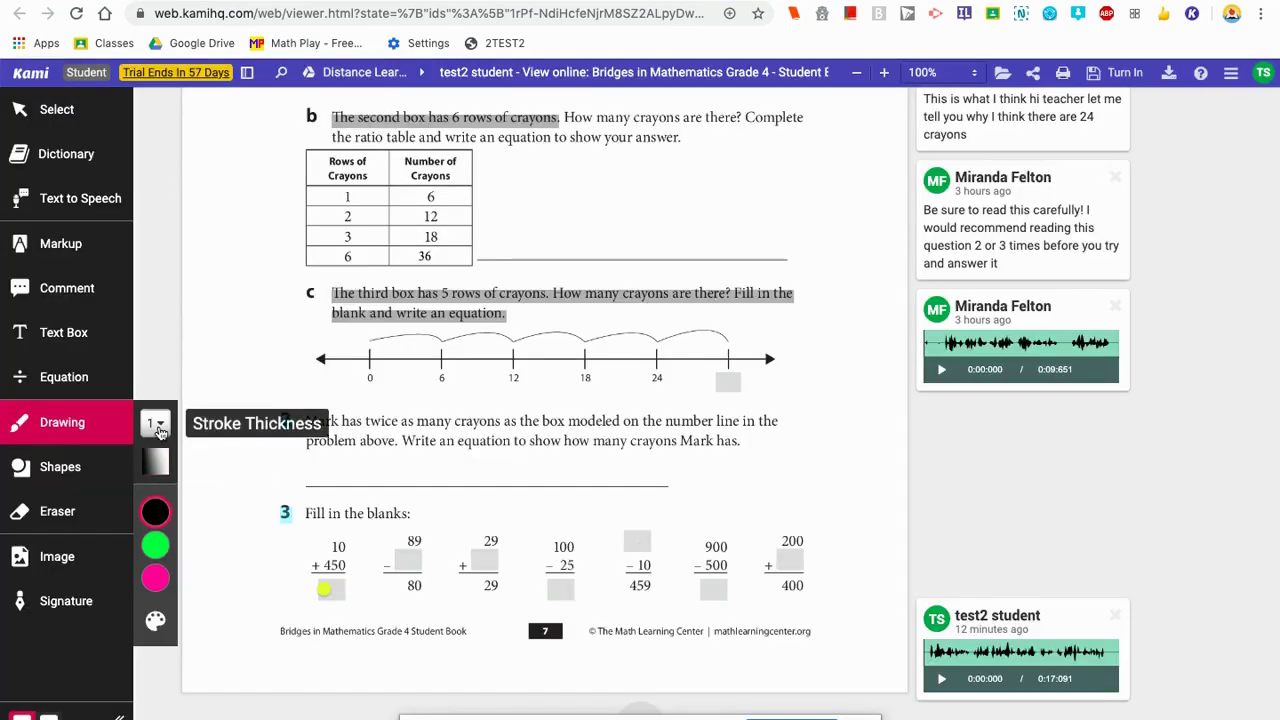
Set the pen's stroke thickness to 8 and draw a freehand 3 below the number line.
{"action": "left_click", "coordinate": [152, 426]}
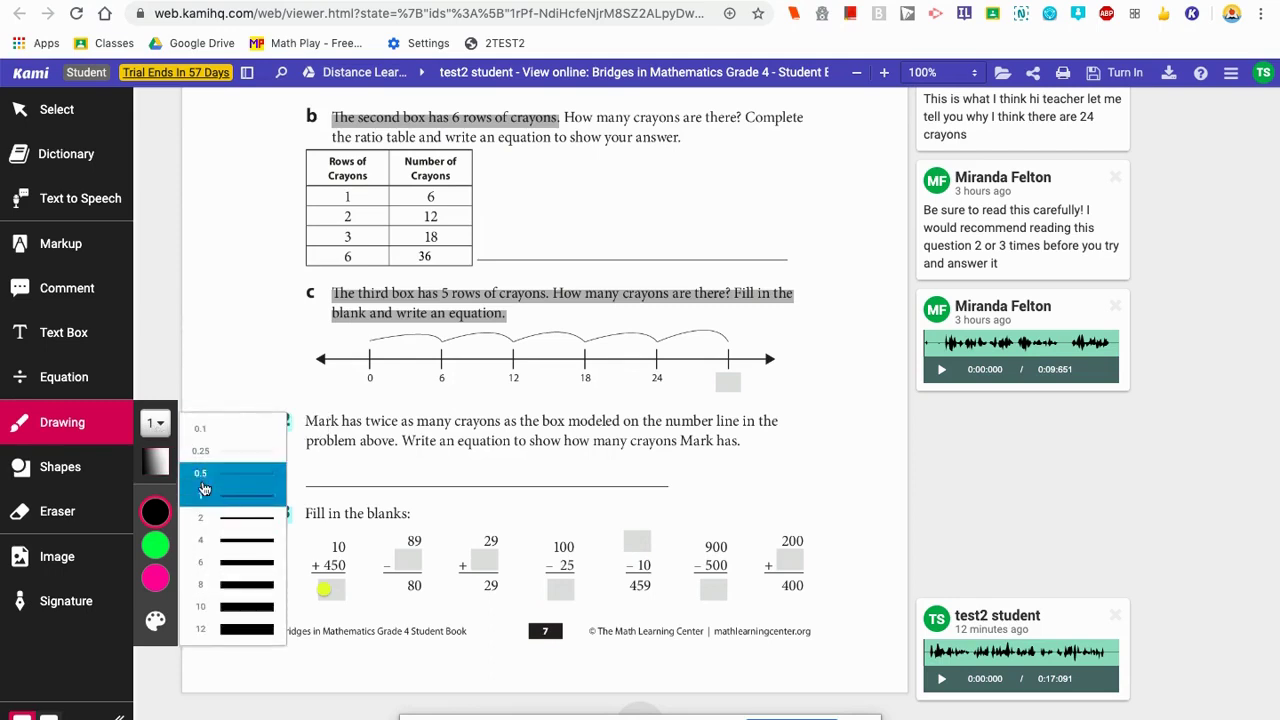
{"action": "left_click", "coordinate": [250, 586]}
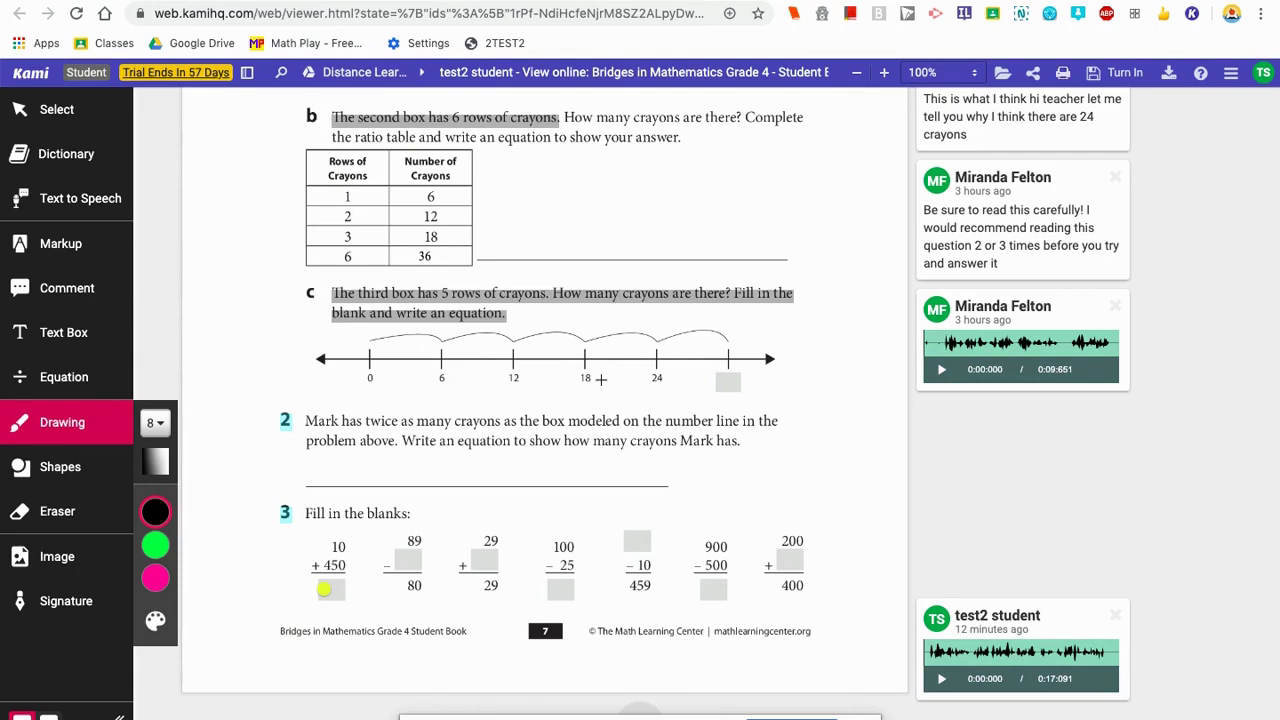
{"action": "mouse_move", "coordinate": [708, 377]}
{"action": "left_mouse_down"}
{"action": "mouse_move", "coordinate": [726, 370]}
{"action": "mouse_move", "coordinate": [718, 388]}
{"action": "mouse_move", "coordinate": [740, 386]}
{"action": "mouse_move", "coordinate": [716, 406]}
{"action": "mouse_move", "coordinate": [788, 394]}
{"action": "mouse_move", "coordinate": [765, 372]}
{"action": "left_mouse_up"}
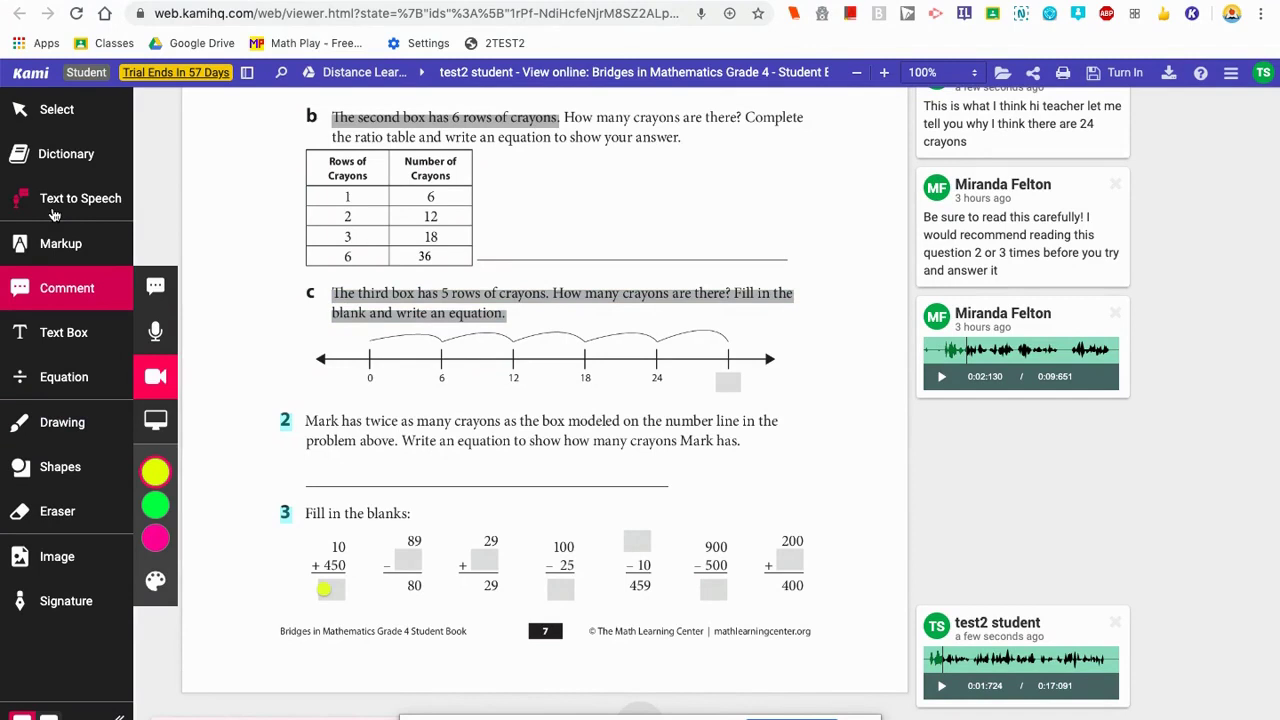
Have Text to Speech read question 2 aloud, stop it partway, and scroll to the top.
{"action": "left_click", "coordinate": [54, 214]}
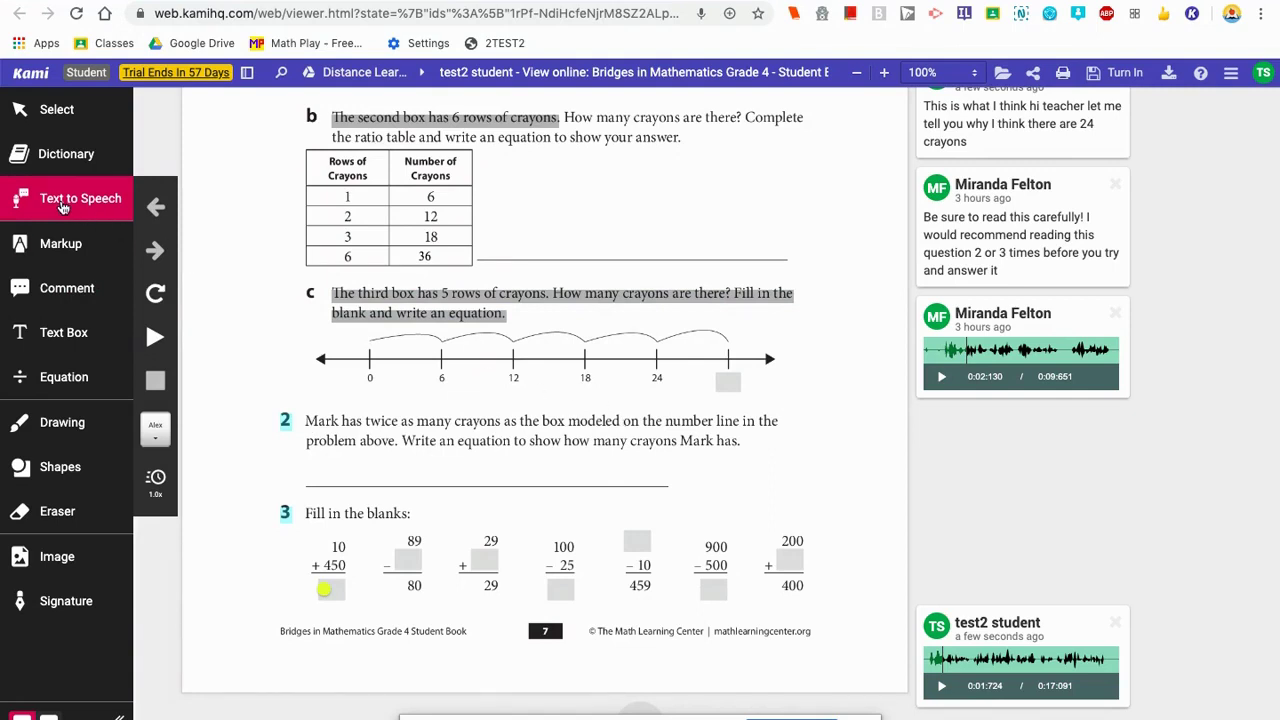
{"action": "left_click", "coordinate": [304, 421]}
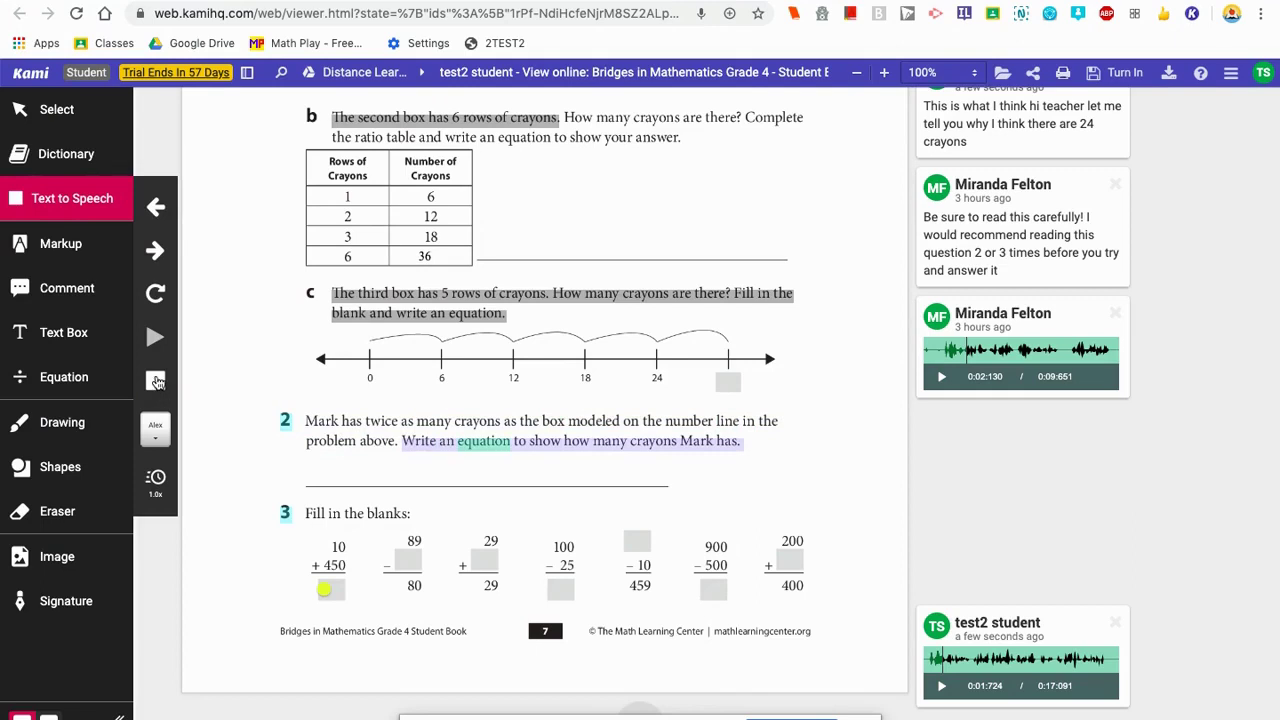
{"action": "left_click", "coordinate": [156, 386]}
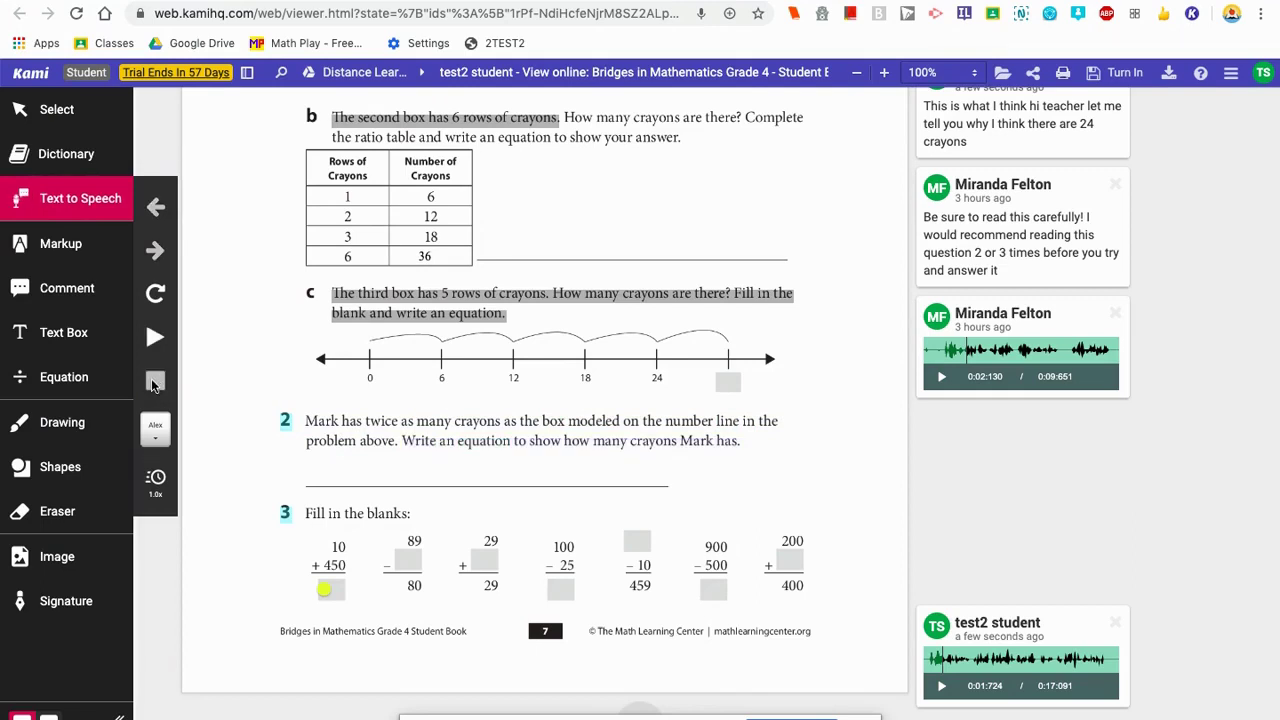
{"action": "scroll", "coordinate": [400, 388], "scroll_direction": "up", "scroll_amount": 3}
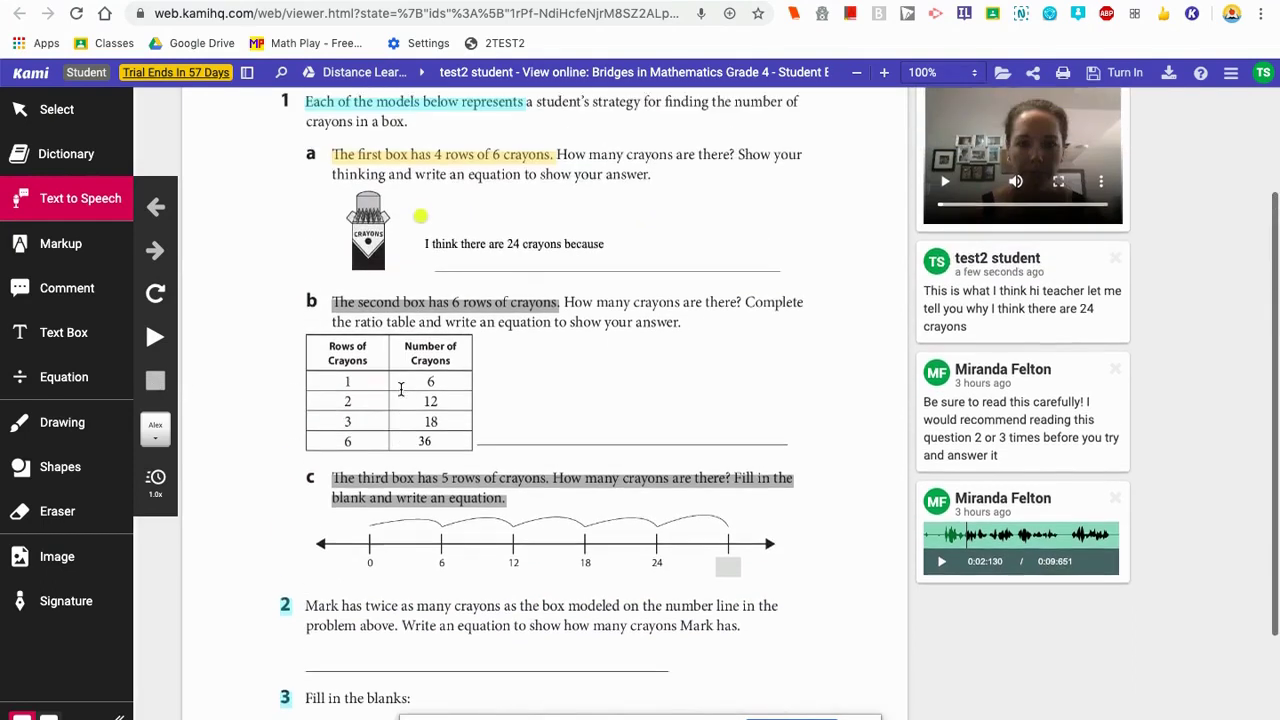
{"action": "scroll", "coordinate": [400, 388], "scroll_direction": "up", "scroll_amount": 1}
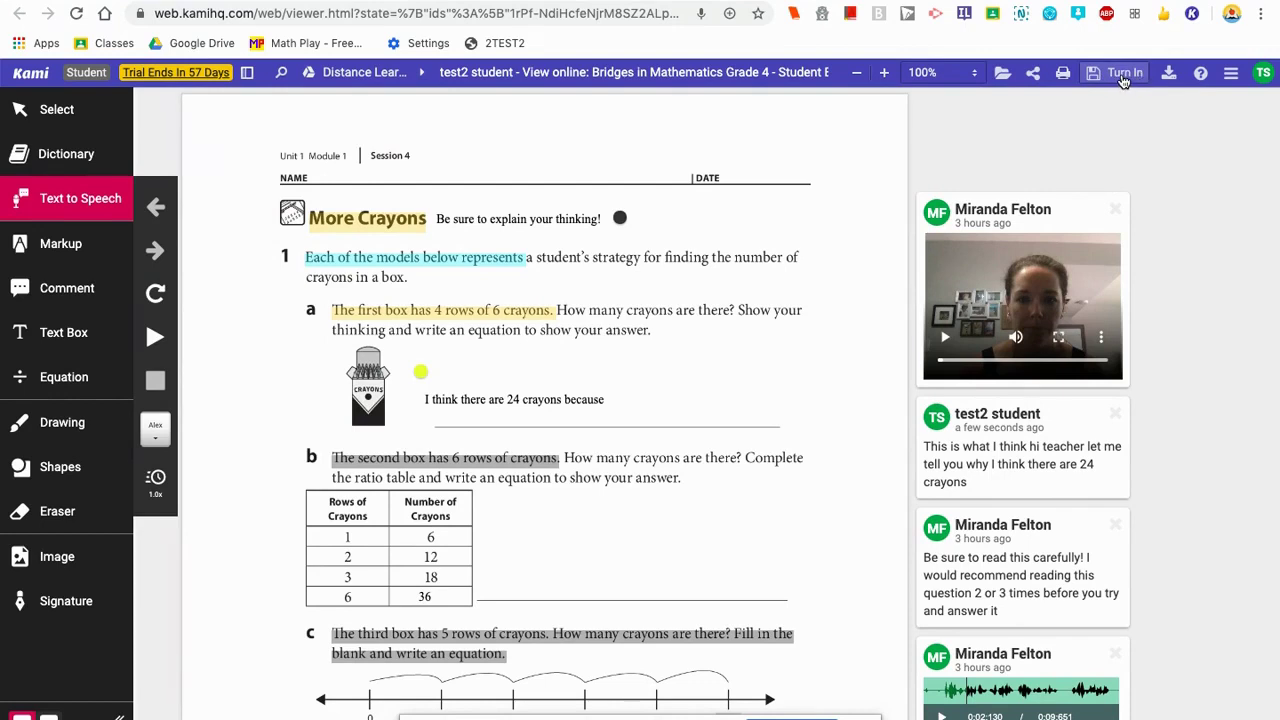
Submit the More Crayons worksheet with TURN IN so it's marked Done, then return to Classroom.
{"action": "left_click", "coordinate": [1123, 78]}
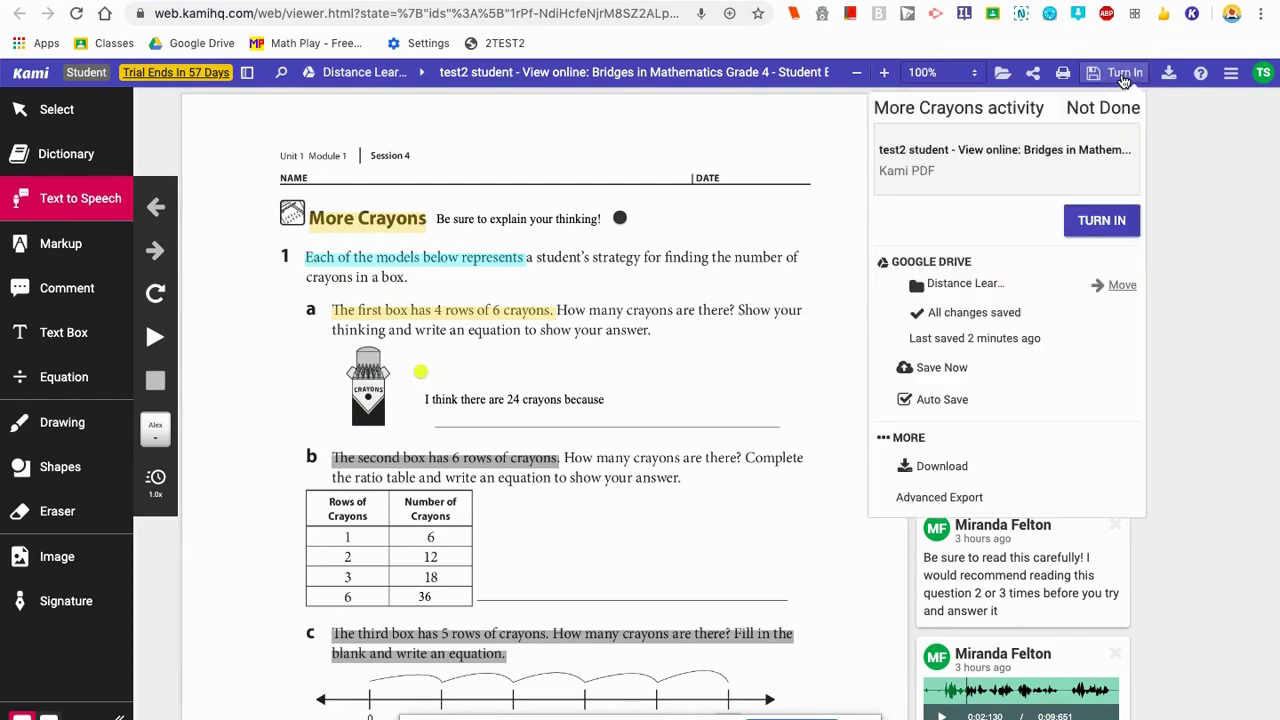
{"action": "left_click", "coordinate": [1098, 228]}
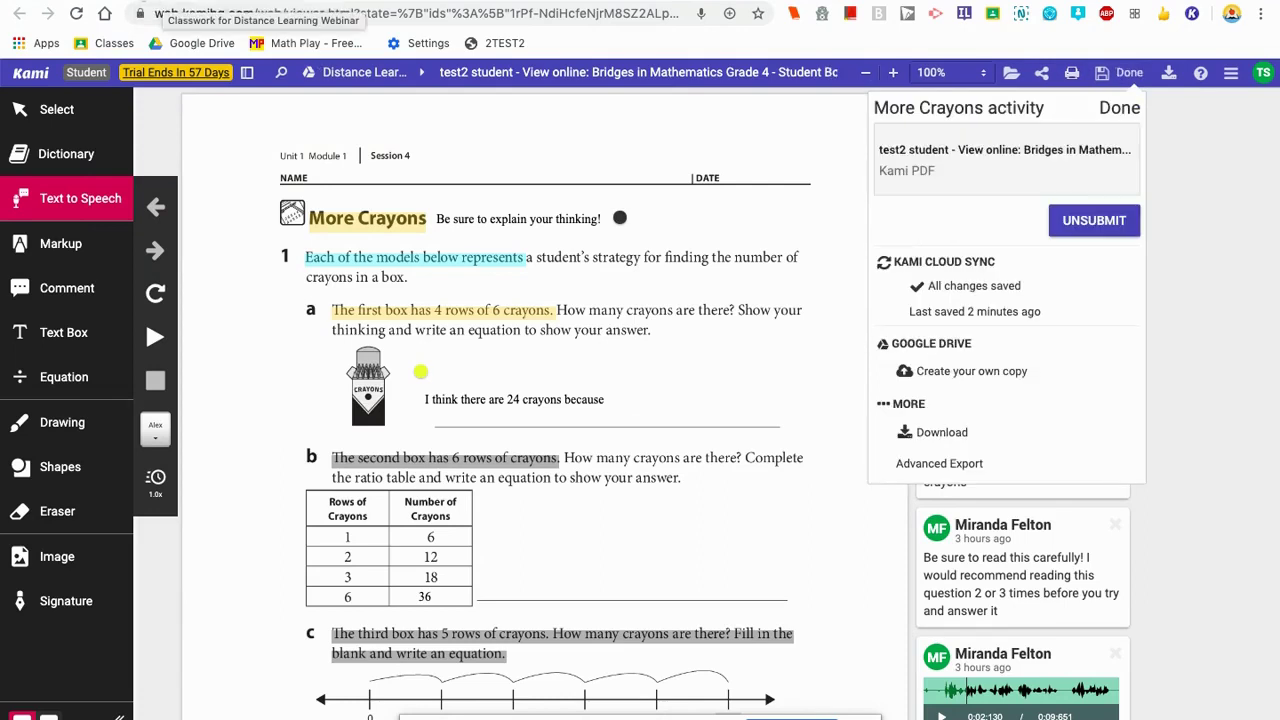
{"action": "left_click", "coordinate": [175, 2]}
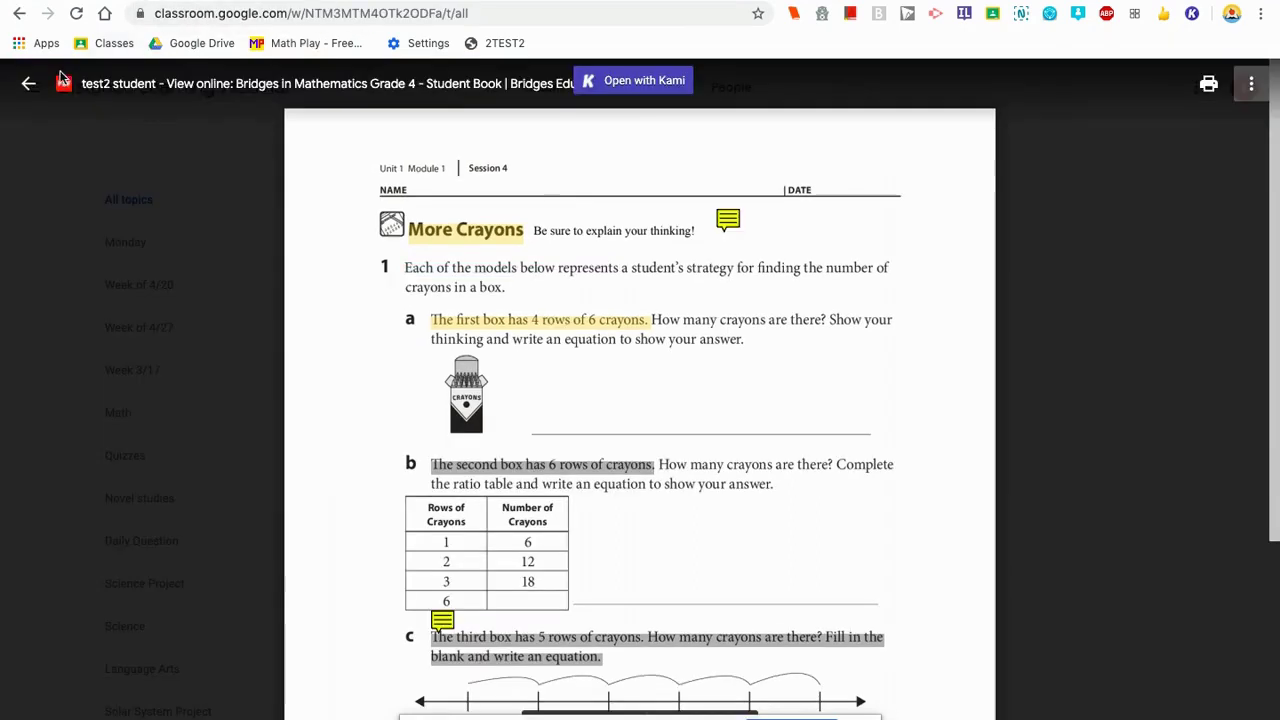
Close the PDF preview and expand the More Crayons row to check its Turned in status.
{"action": "left_click", "coordinate": [30, 85]}
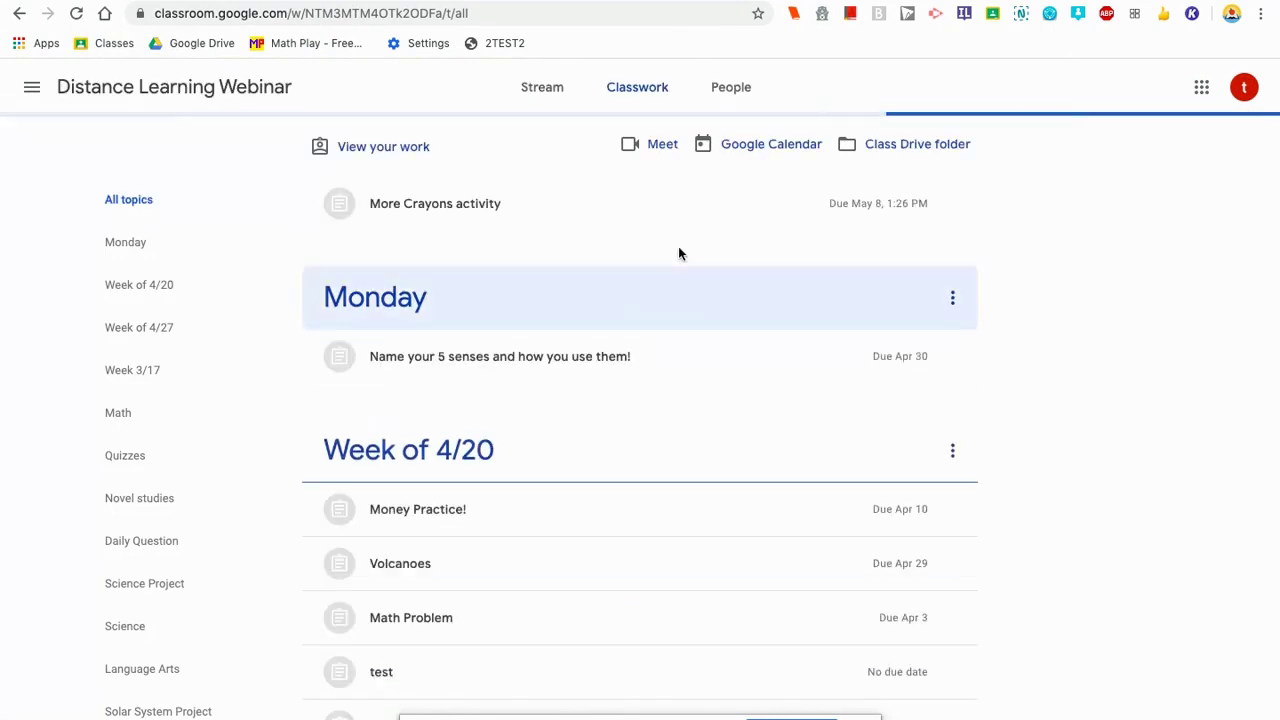
{"action": "left_click", "coordinate": [478, 215]}
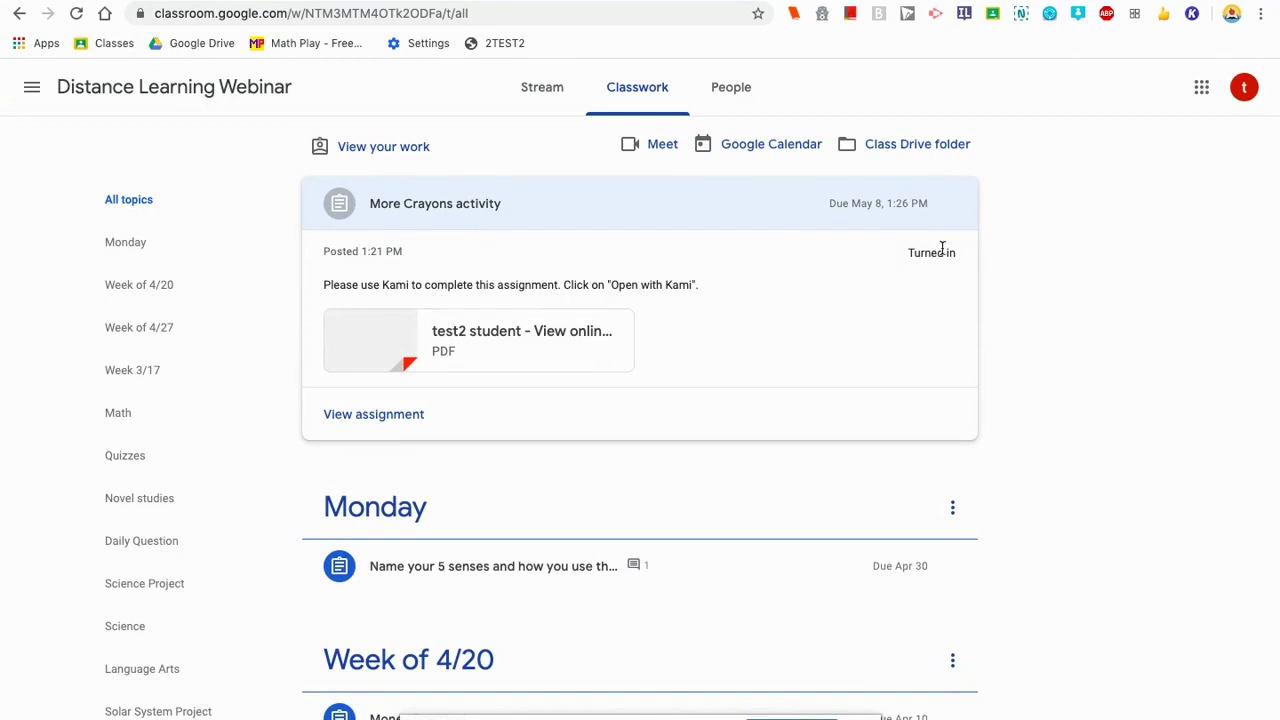